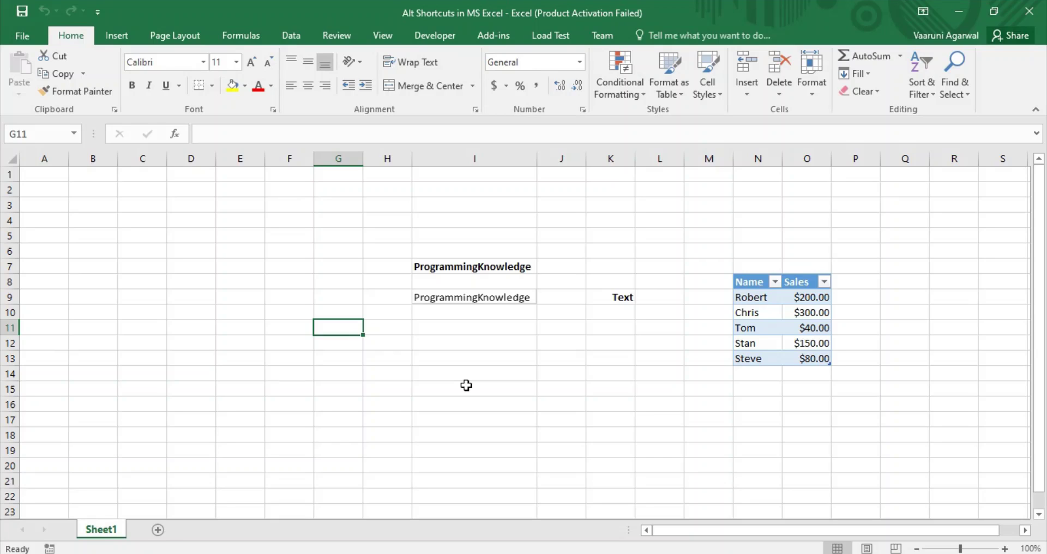
# Use Alt, F to open the File Info page of the Alt Shortcuts in MS Excel workbook.
pyautogui.press('alt')
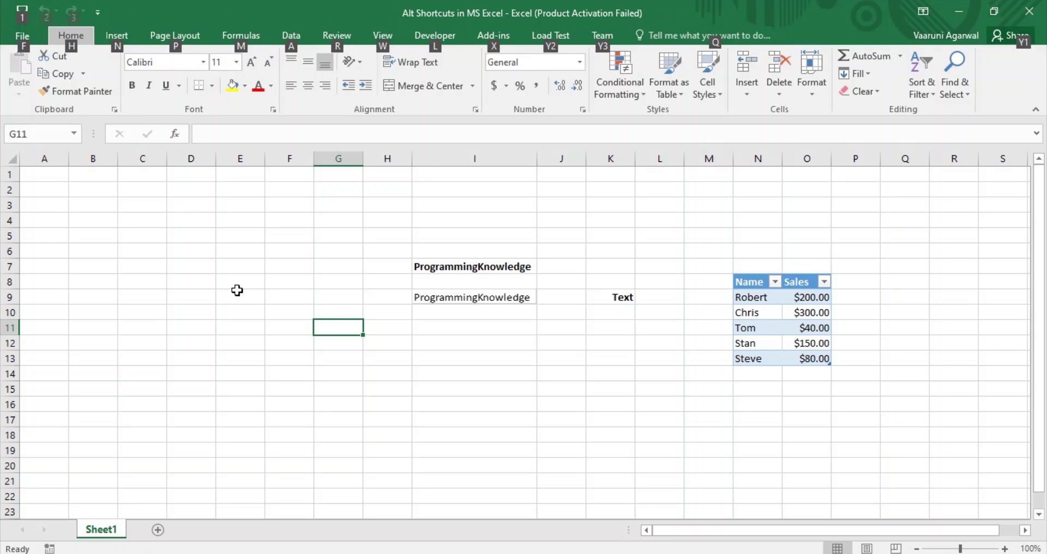
pyautogui.press('f')
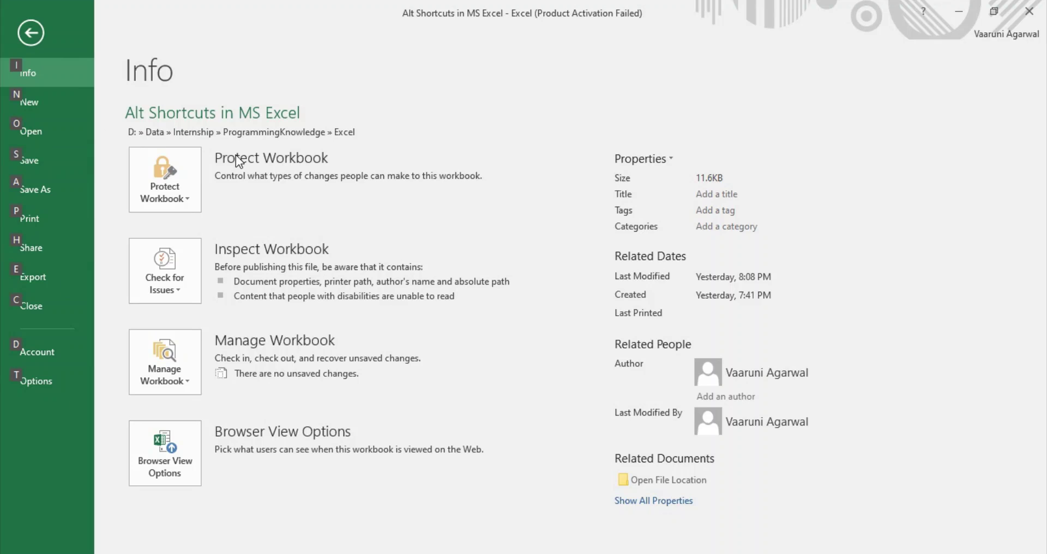
# Create a blank Book1 workbook with N, L, then close it to return to the original workbook.
pyautogui.press('n')
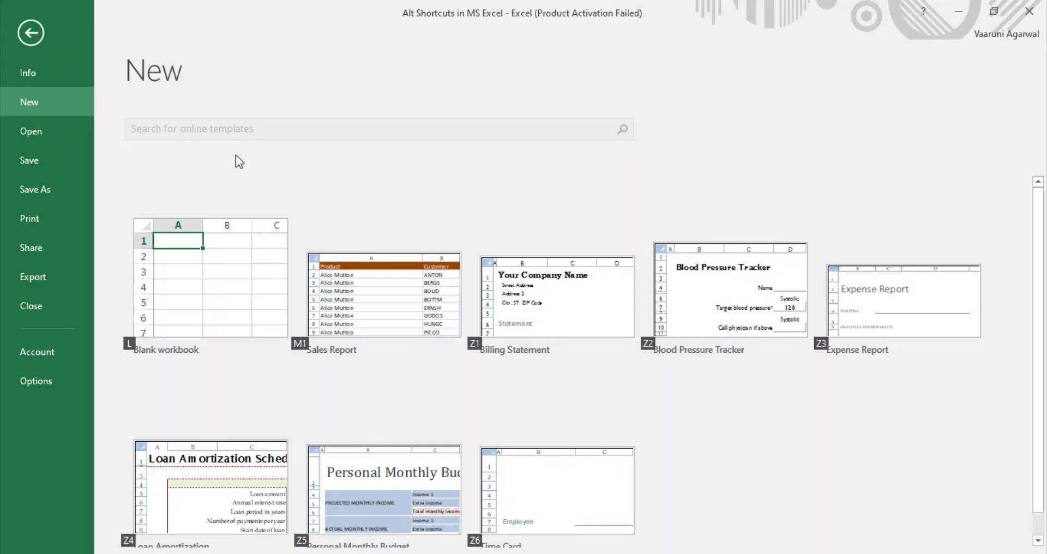
pyautogui.press('l')
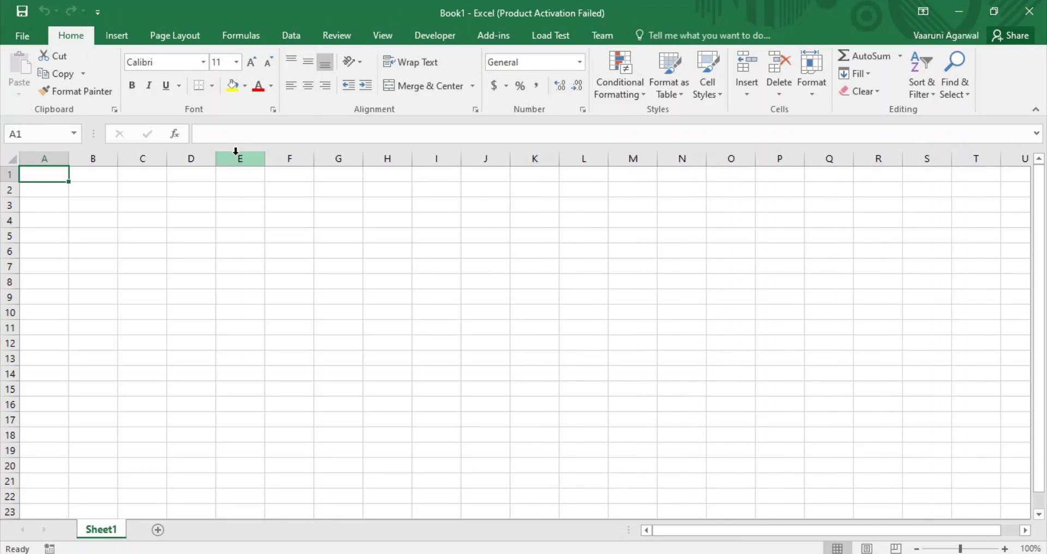
pyautogui.click(1029, 11)
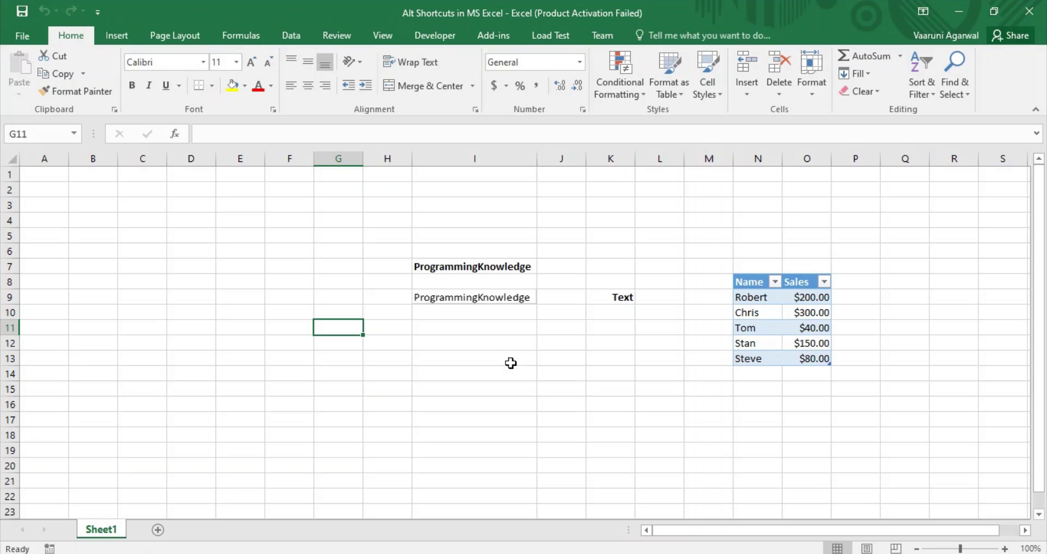
pyautogui.hotkey('ctrl', 'n')
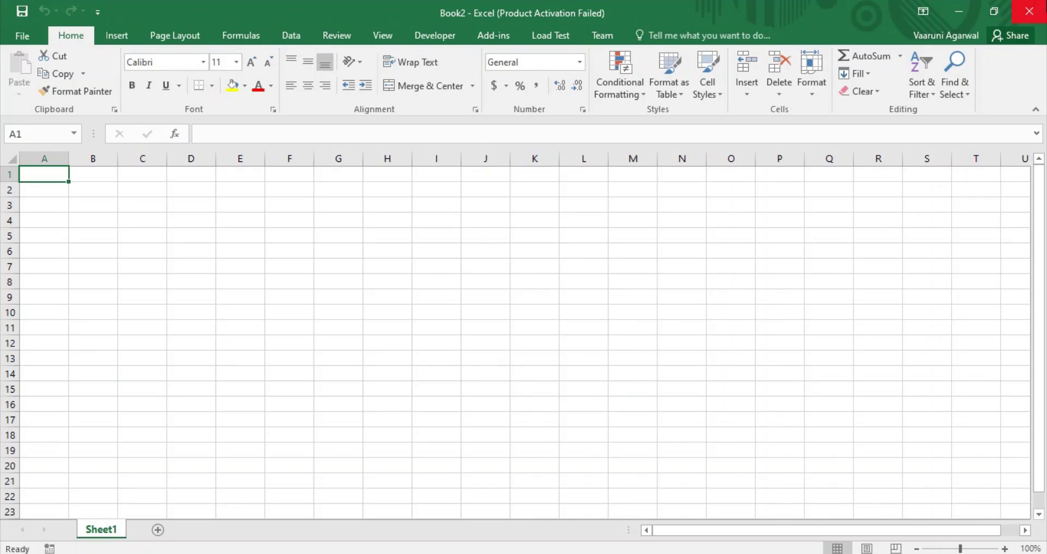
pyautogui.click(1029, 11)
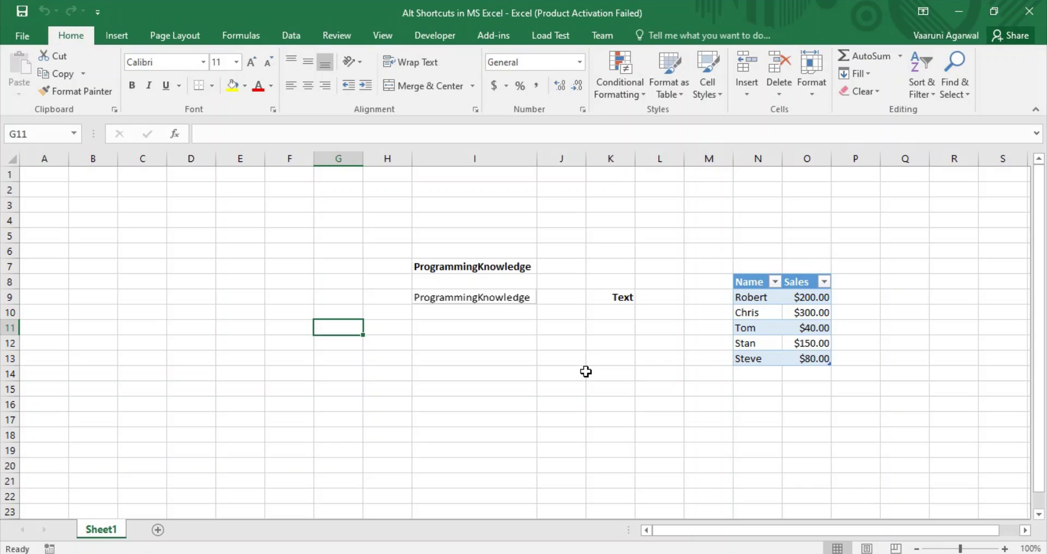
# Open the File page with Alt, F, escape back to the sheet, and redisplay the ribbon tab key tips.
pyautogui.press('alt')
pyautogui.press('f')
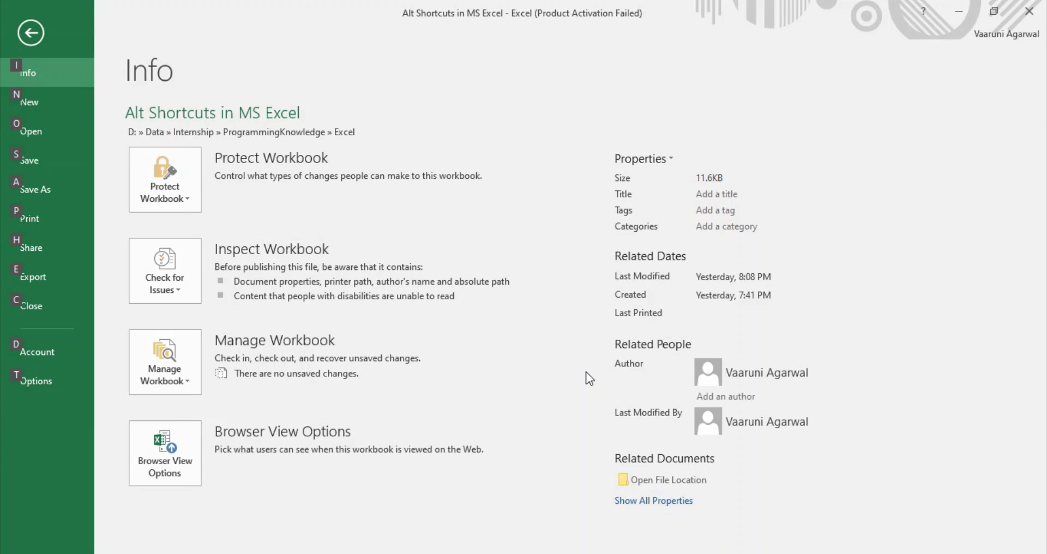
pyautogui.press('Escape')
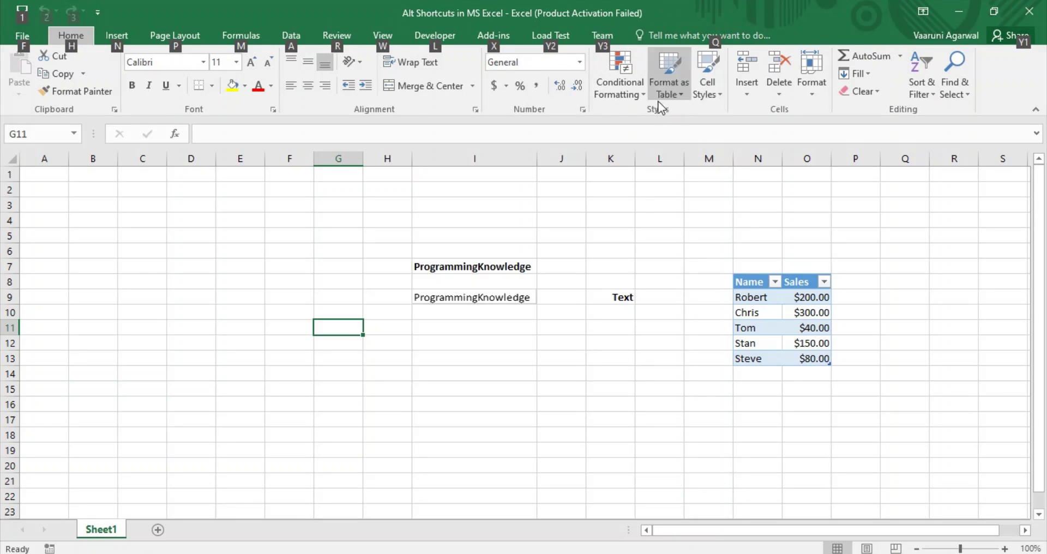
pyautogui.press('Escape')
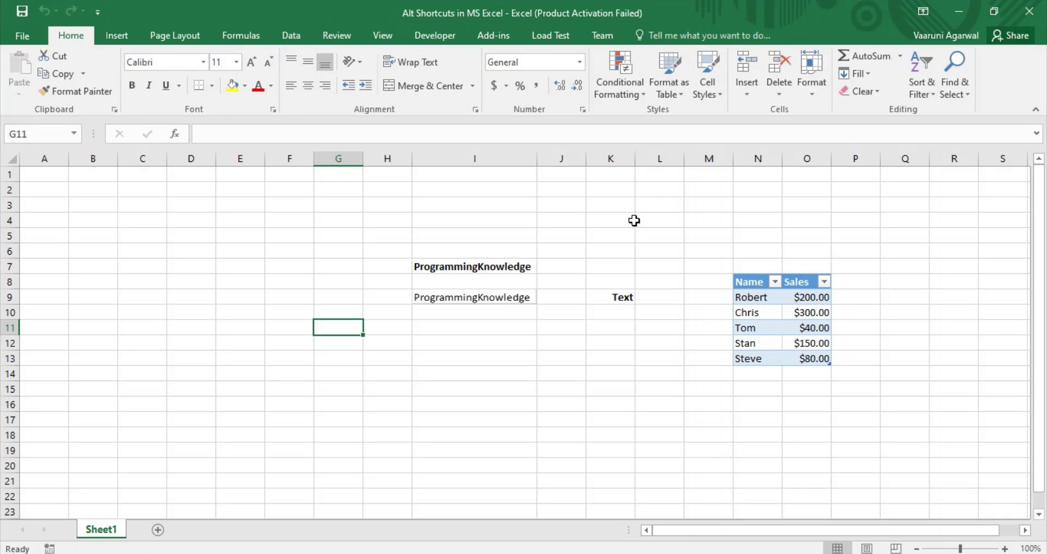
pyautogui.press('alt')
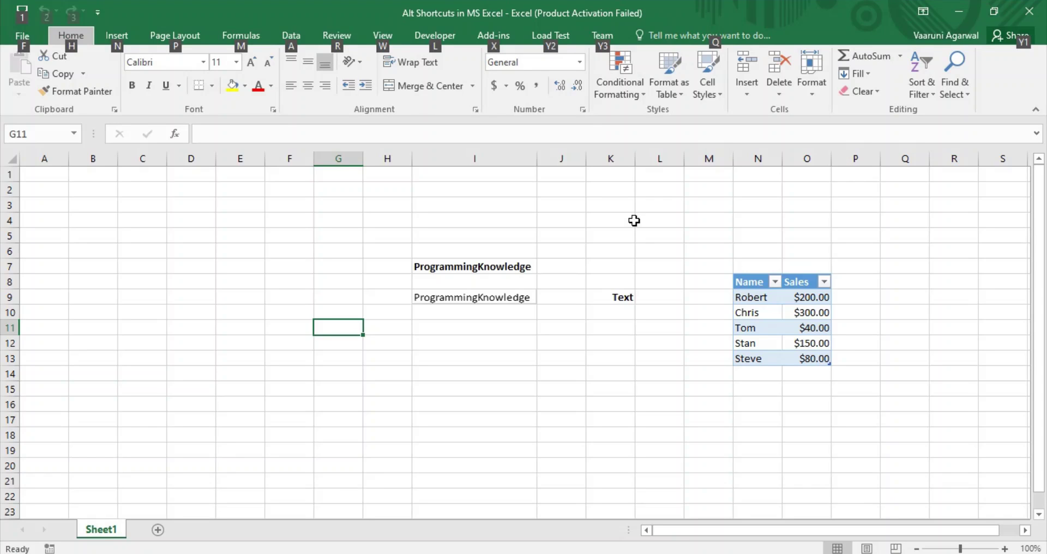
# Select cell I7's bold ProgrammingKnowledge entry and put it on the clipboard with Alt, H, C.
pyautogui.press('h')
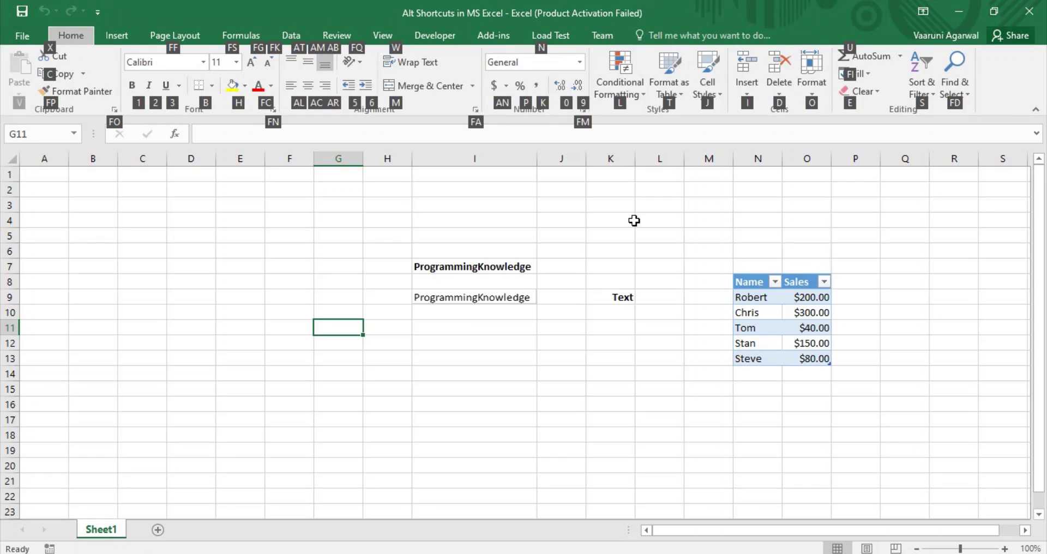
pyautogui.click(458, 268)
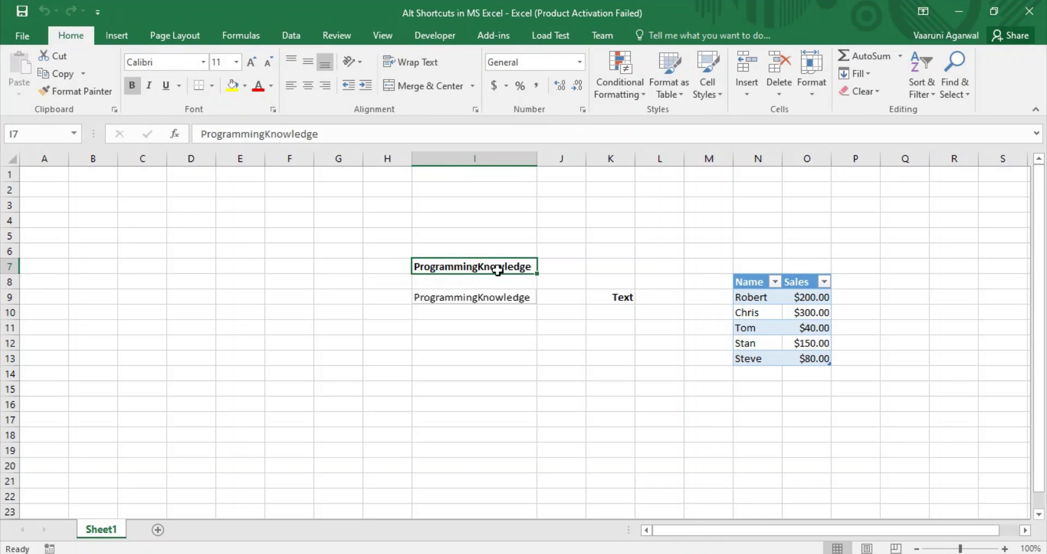
pyautogui.doubleClick(414, 266)
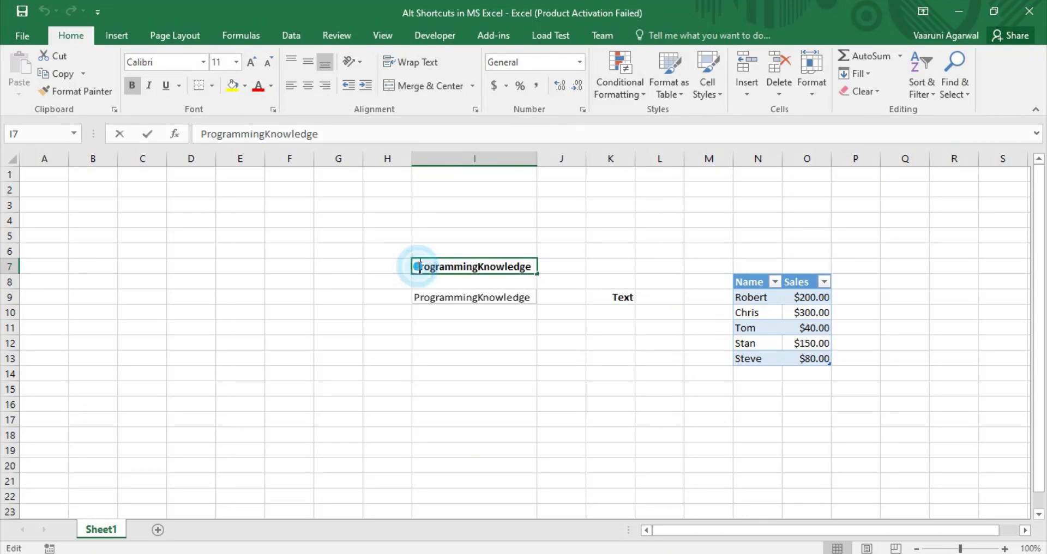
pyautogui.moveTo(415, 266); pyautogui.dragTo(539, 276)
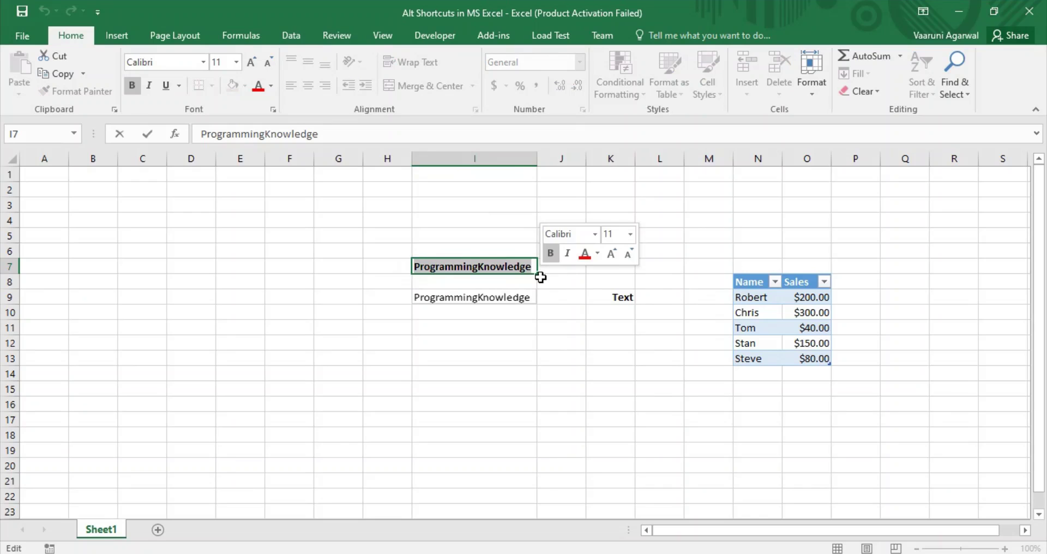
pyautogui.click(559, 278)
pyautogui.click(521, 262)
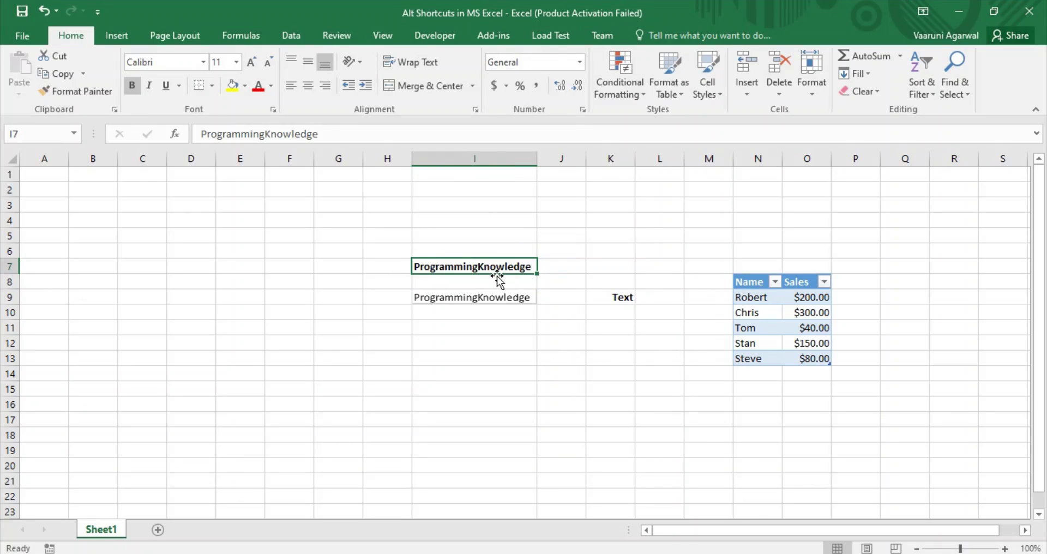
pyautogui.press('alt')
pyautogui.press('h')
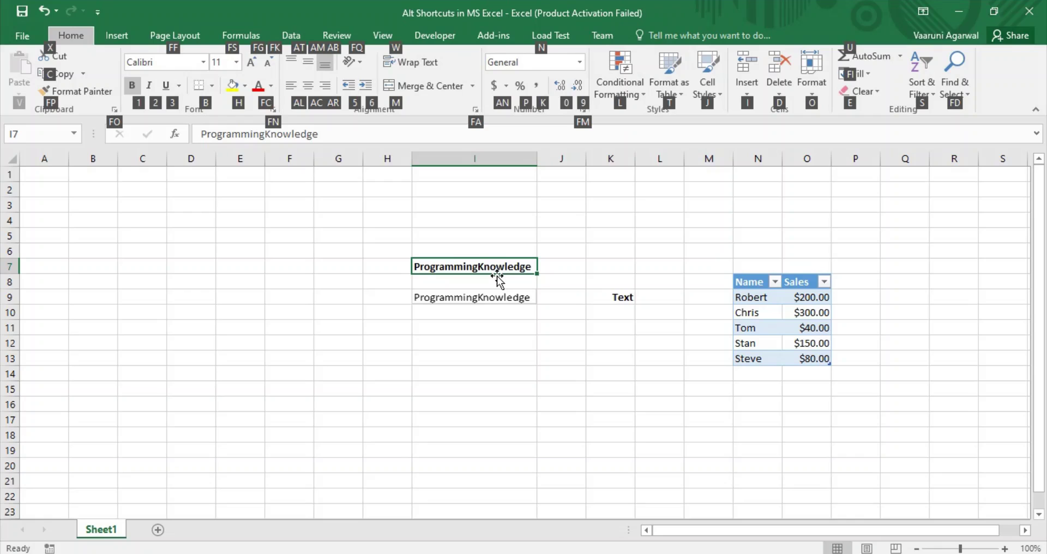
pyautogui.press('c')
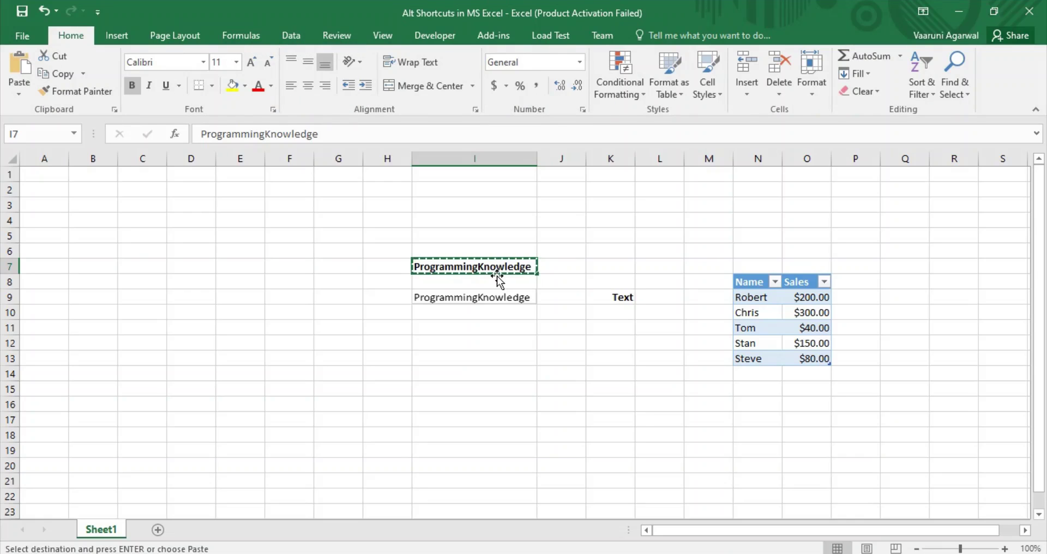
# Paste the bold ProgrammingKnowledge entry into cell I15 using Alt, H, V, P.
pyautogui.click(481, 393)
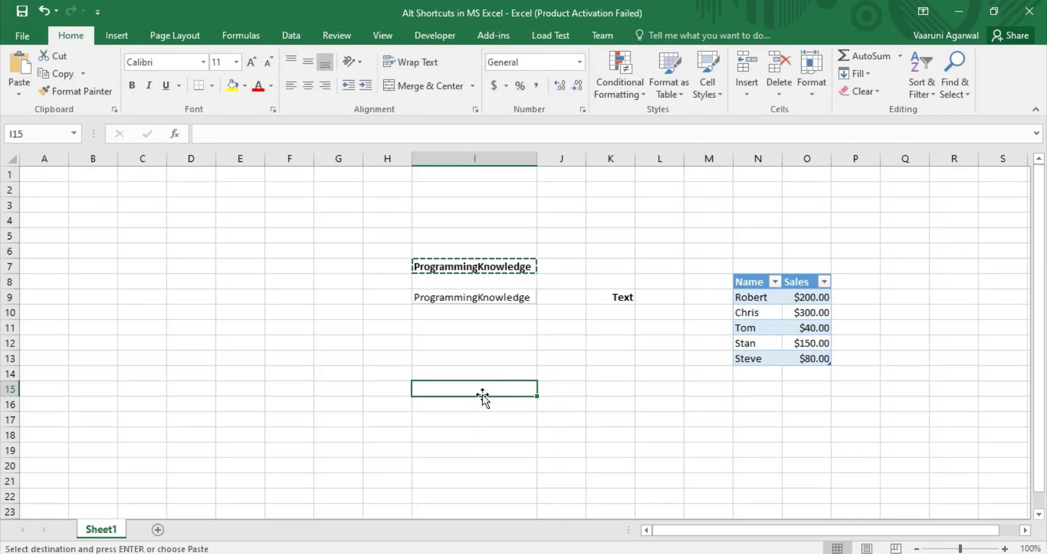
pyautogui.press('alt')
pyautogui.press('h')
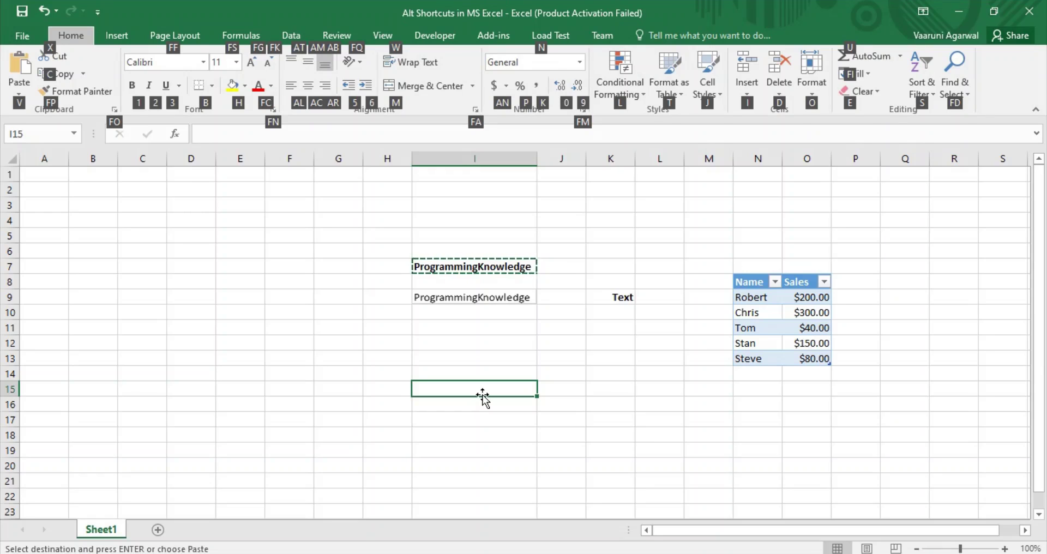
pyautogui.press('v')
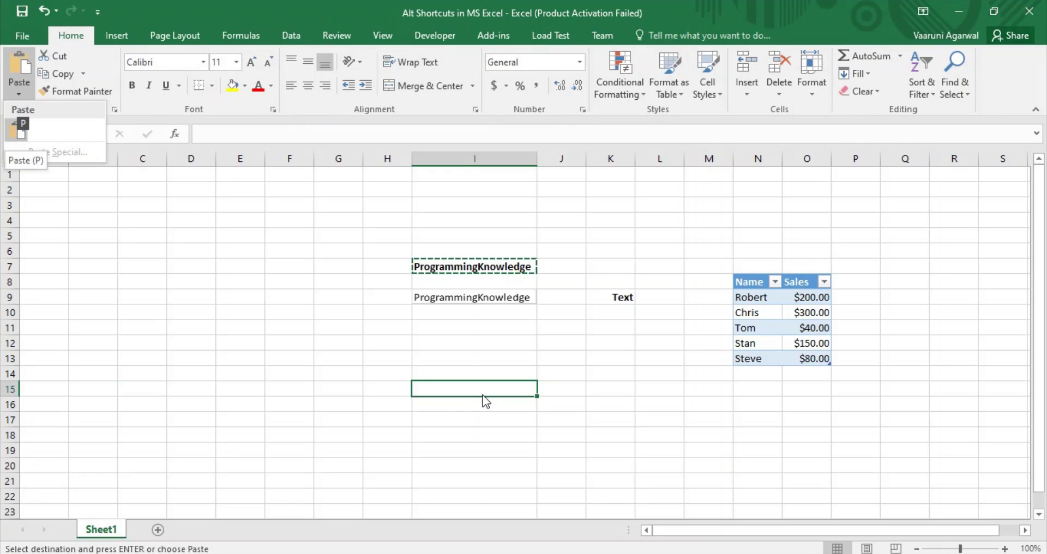
pyautogui.press('p')
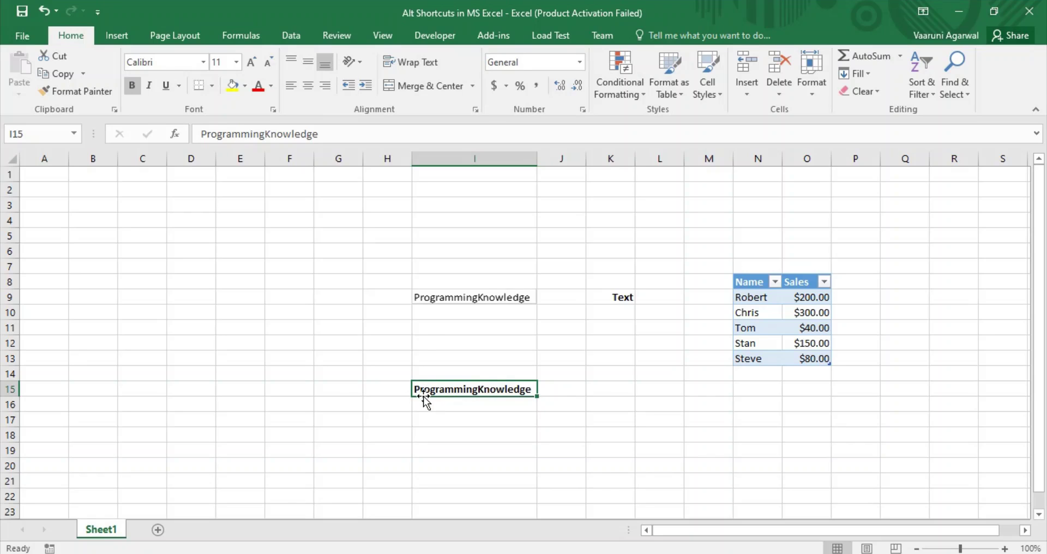
pyautogui.click(558, 391)
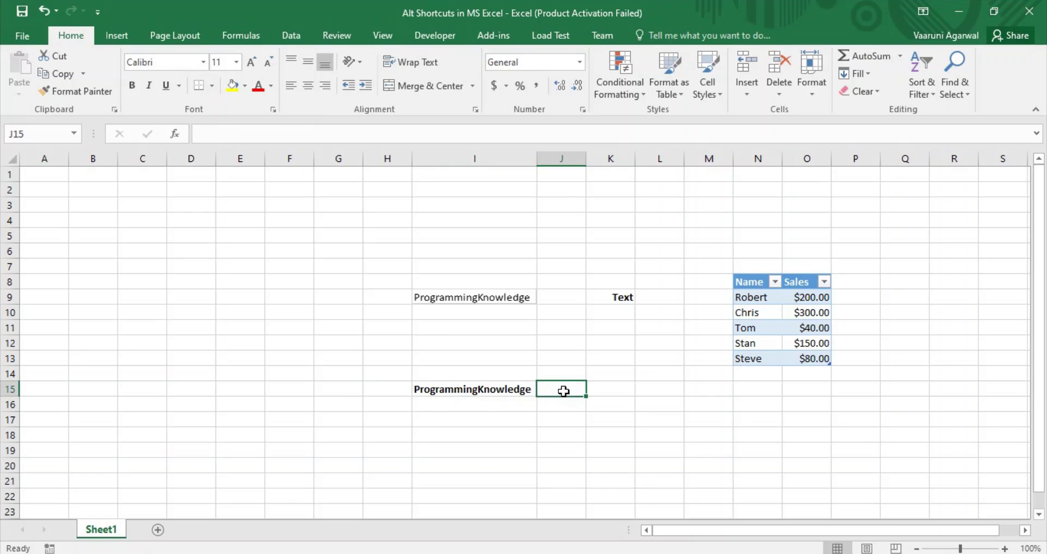
# Copy the ProgrammingKnowledge picture at I9 as a picture, As shown on screen, via Alt, H, C, P.
pyautogui.click(525, 297)
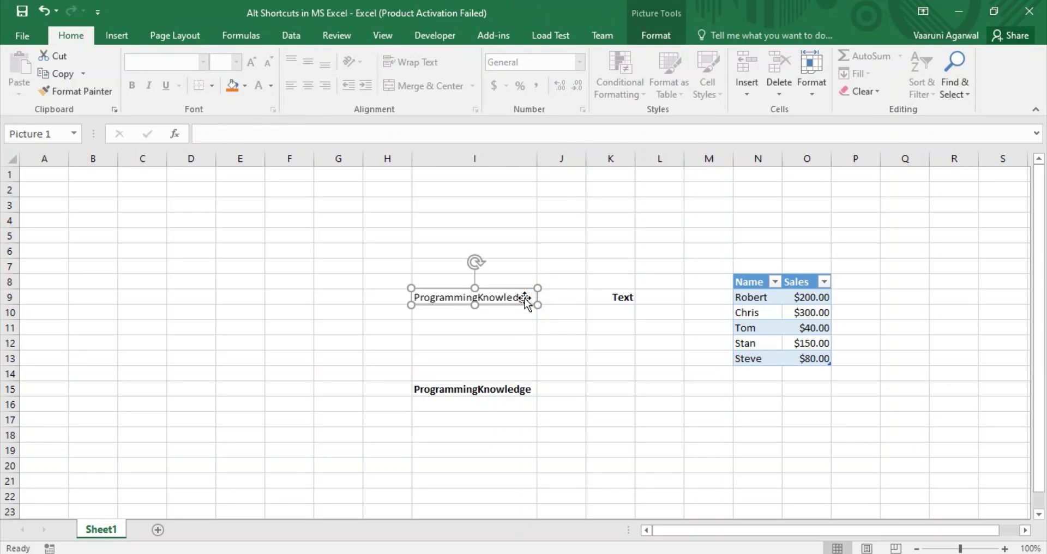
pyautogui.press('alt')
pyautogui.press('h')
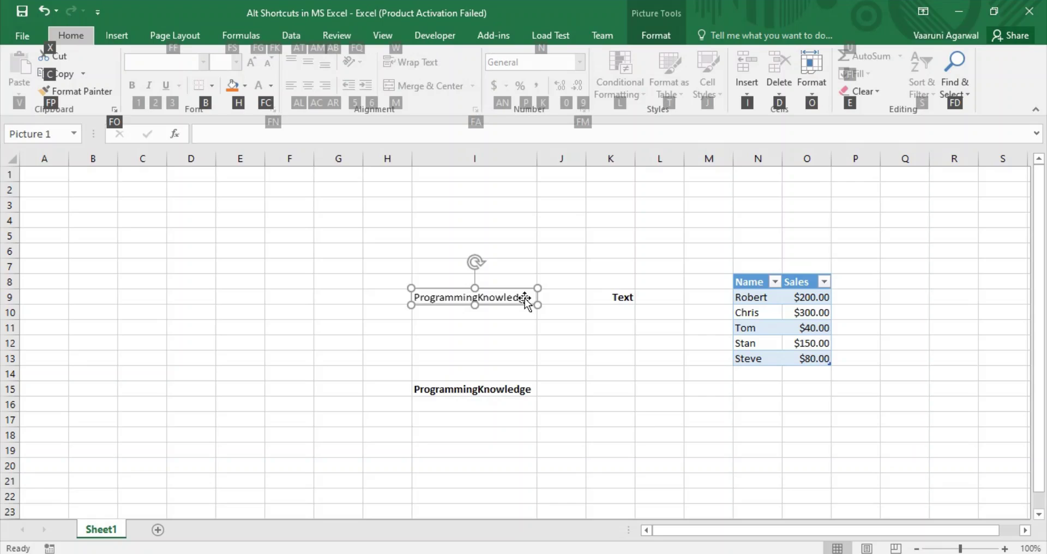
pyautogui.press('c')
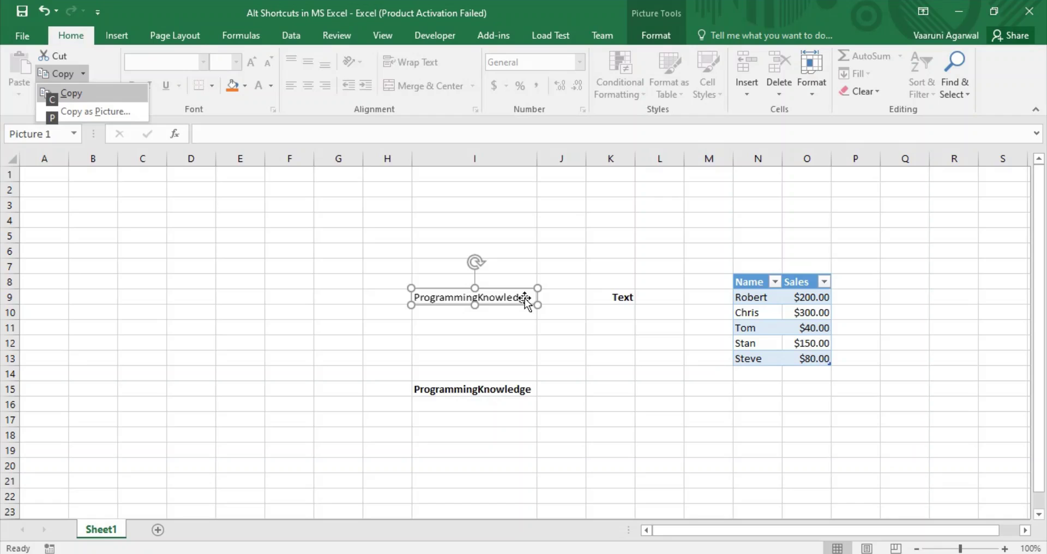
pyautogui.press('p')
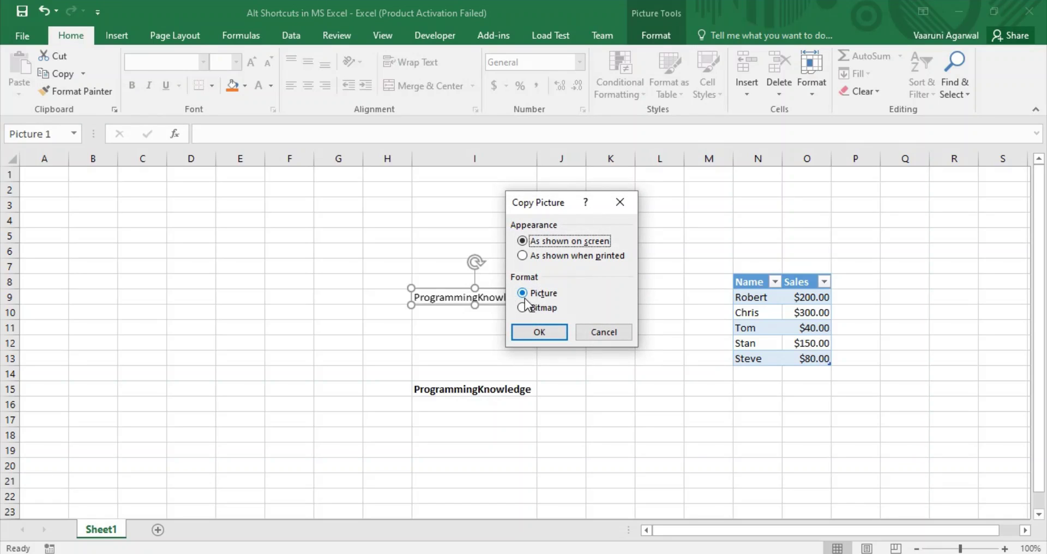
pyautogui.moveTo(544, 208); pyautogui.dragTo(643, 166)
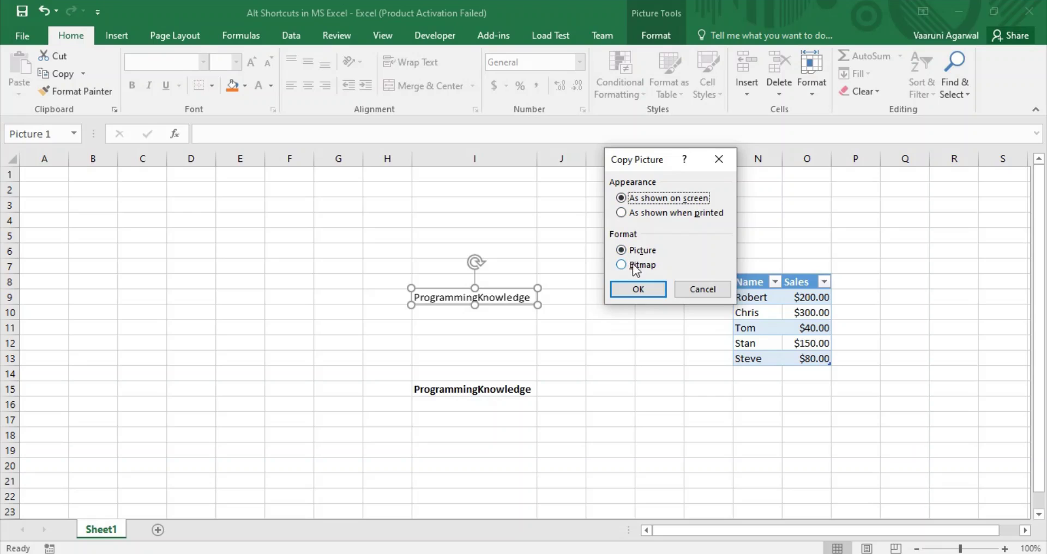
pyautogui.click(652, 289)
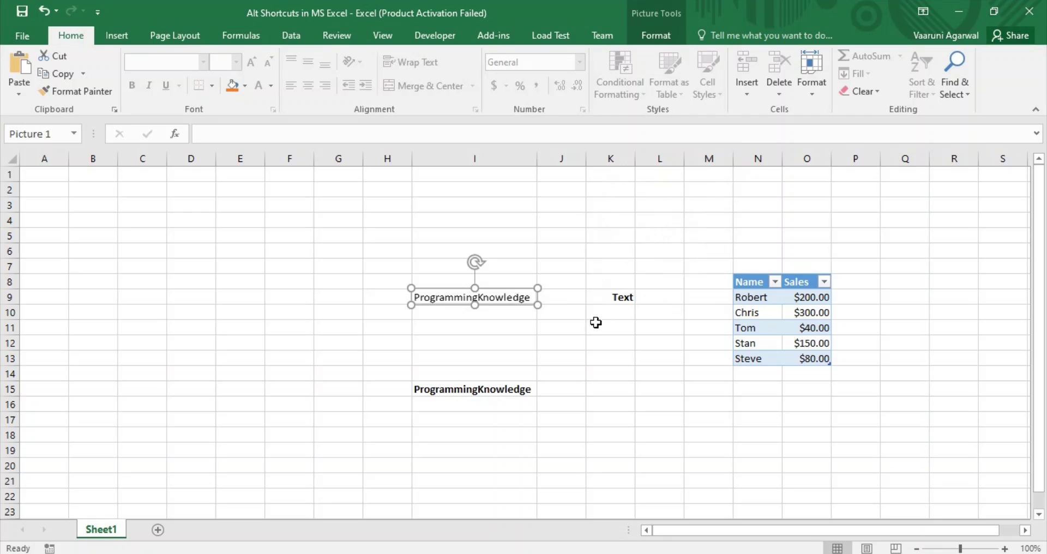
pyautogui.click(486, 187)
# Paste the copied ProgrammingKnowledge picture at cell I2 with Ctrl+V and deselect it.
pyautogui.hotkey('ctrl', 'v')
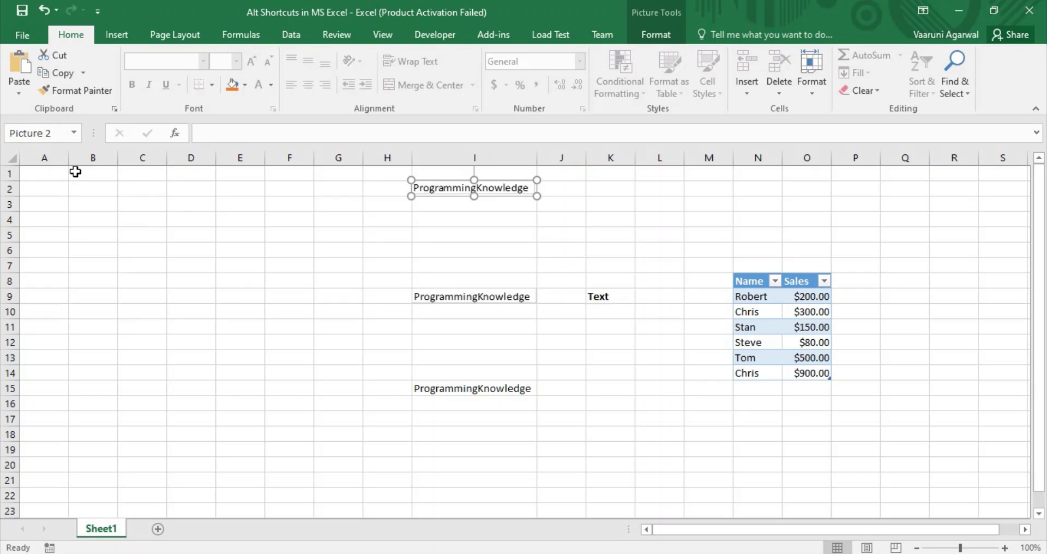
pyautogui.click(454, 389)
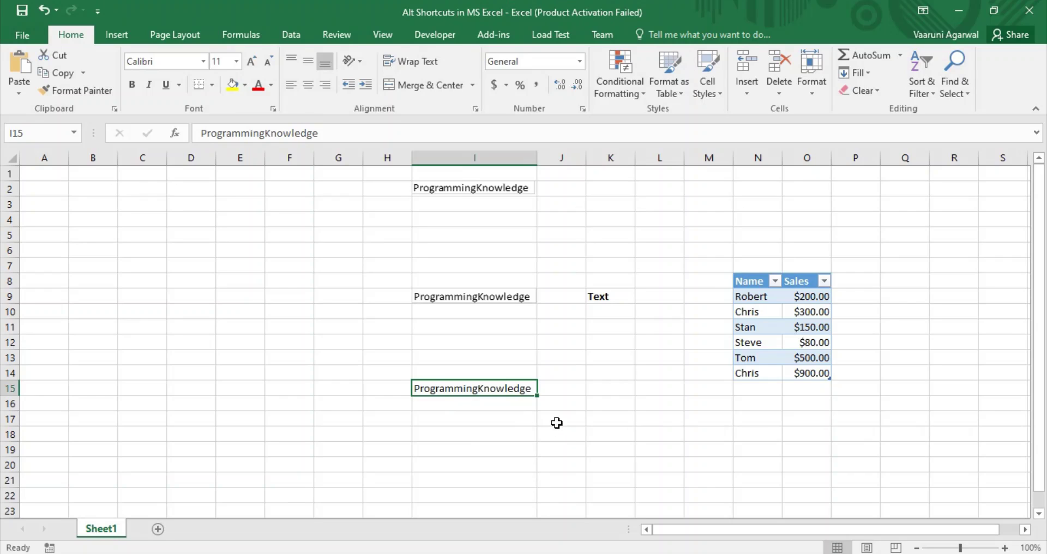
pyautogui.click(581, 418)
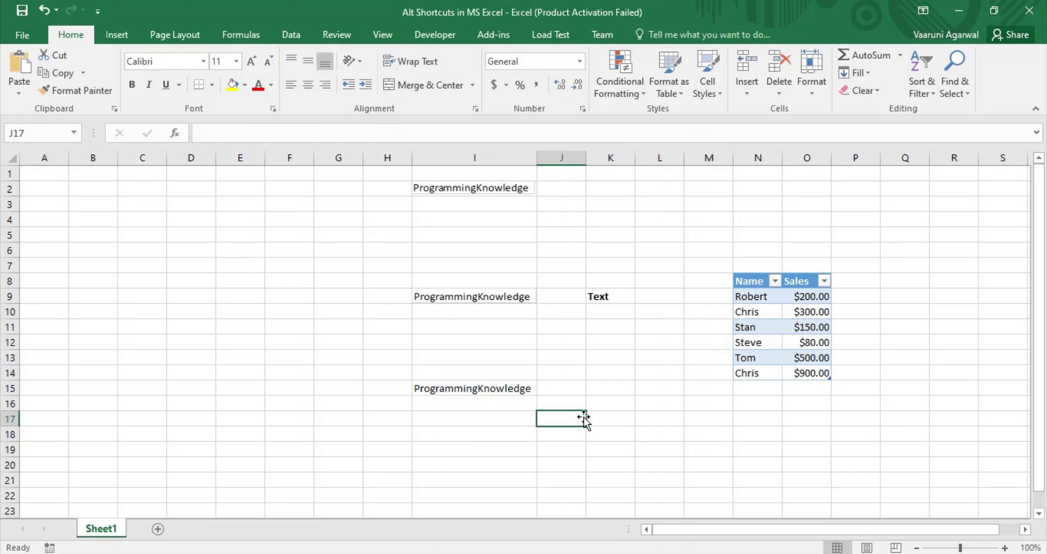
# Turn on italic for J17 with Alt, H, 2 and enter Hello.
pyautogui.press('alt')
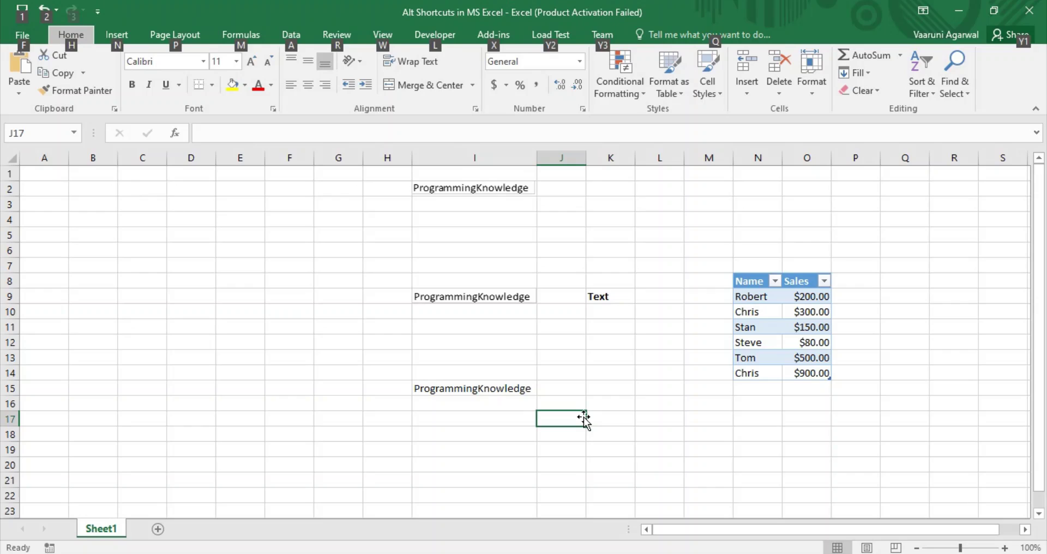
pyautogui.press('h')
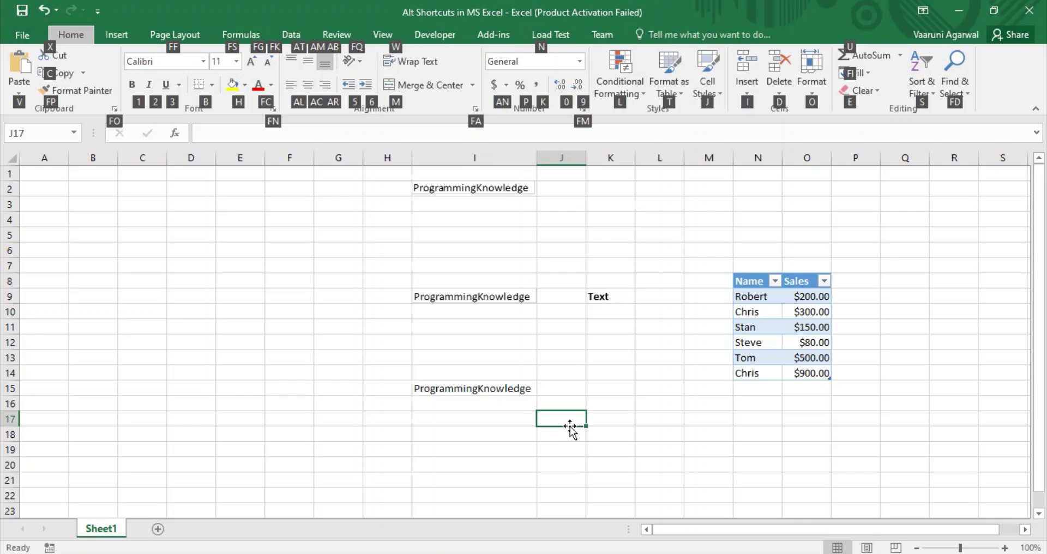
pyautogui.press('2')
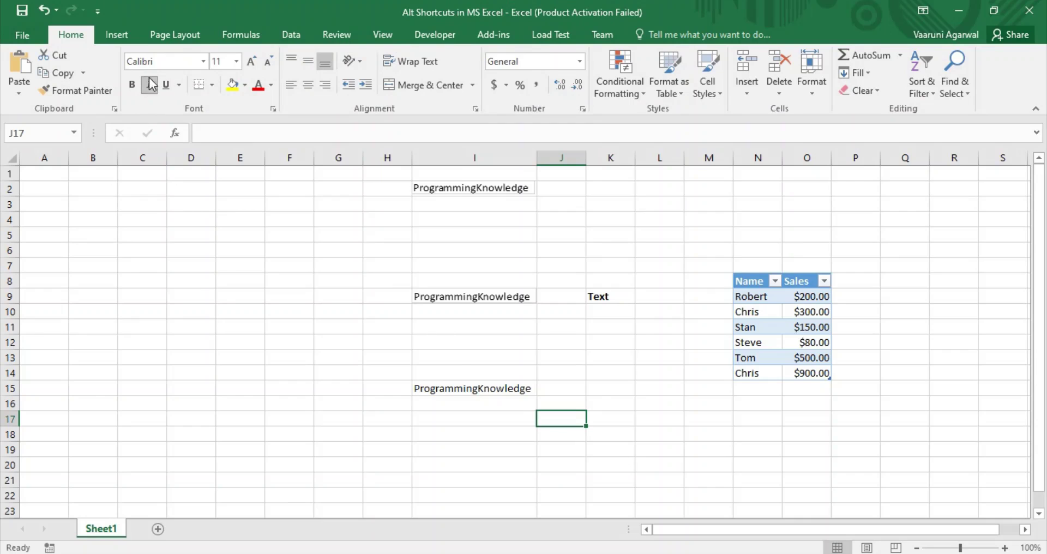
pyautogui.doubleClick(567, 419)
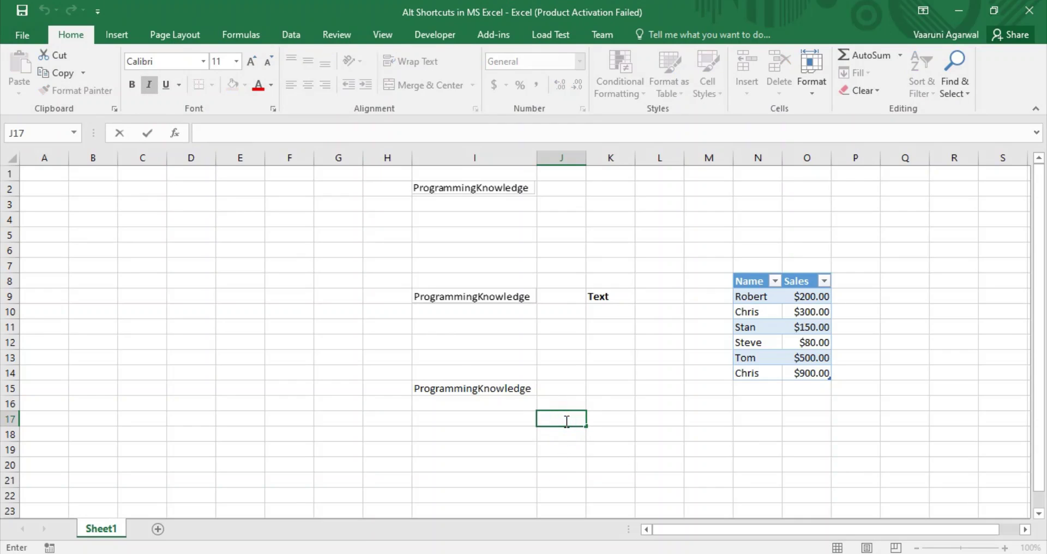
pyautogui.write('Hello')
pyautogui.press('Return')
pyautogui.click(644, 419)
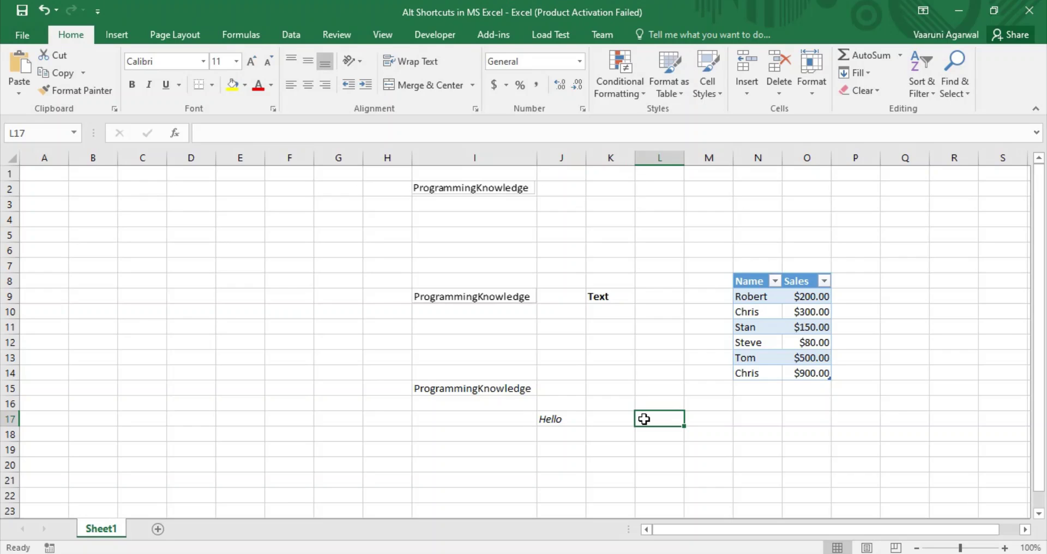
# Right-align cell L17 with Alt, H, A, R and enter uiop.
pyautogui.press('alt')
pyautogui.press('h')
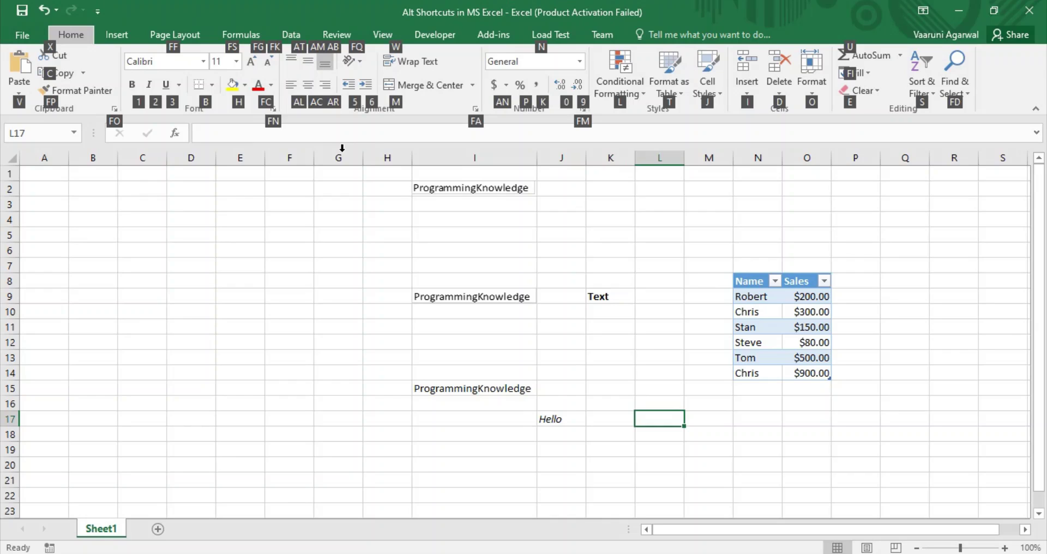
pyautogui.press('a')
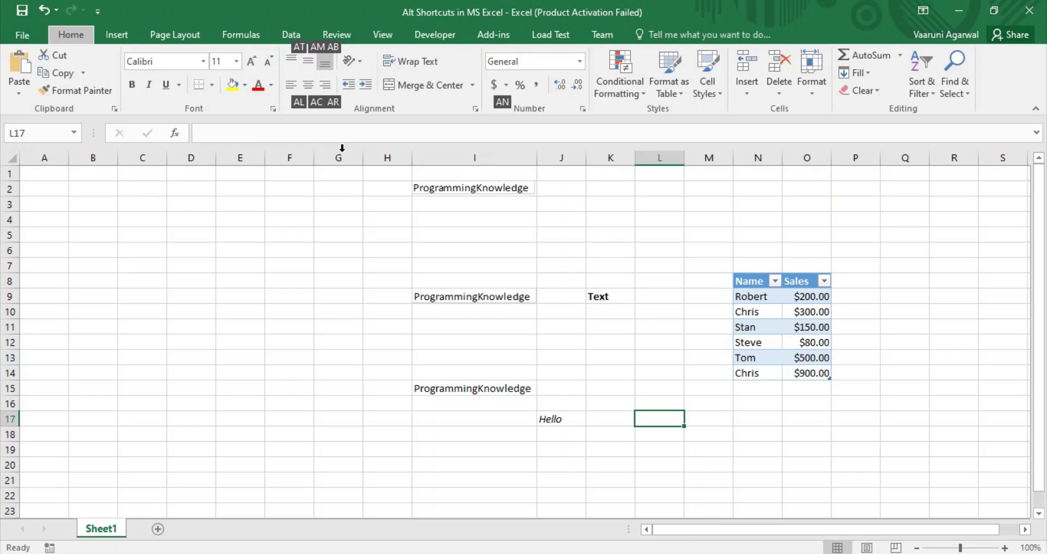
pyautogui.press('r')
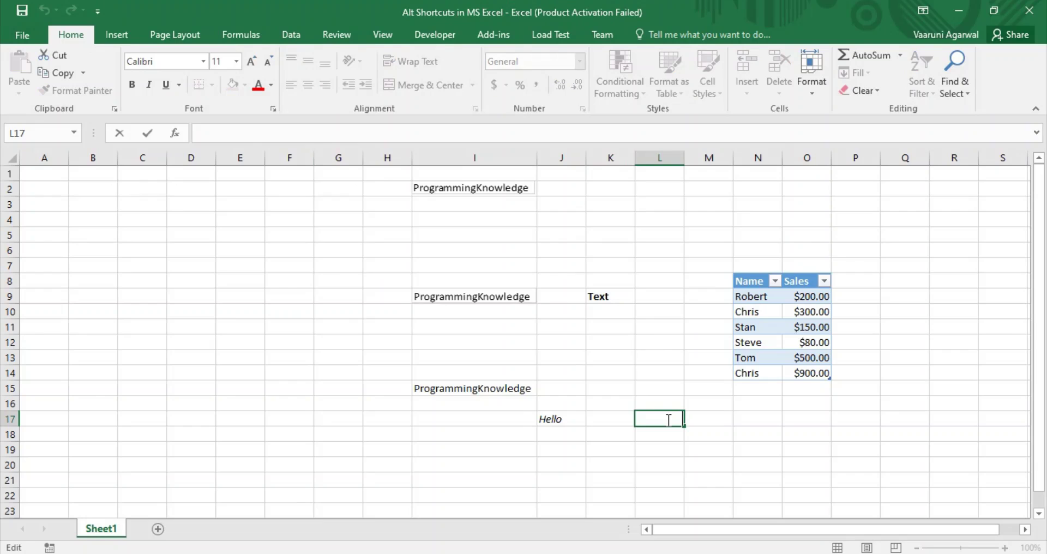
pyautogui.write('uiop')
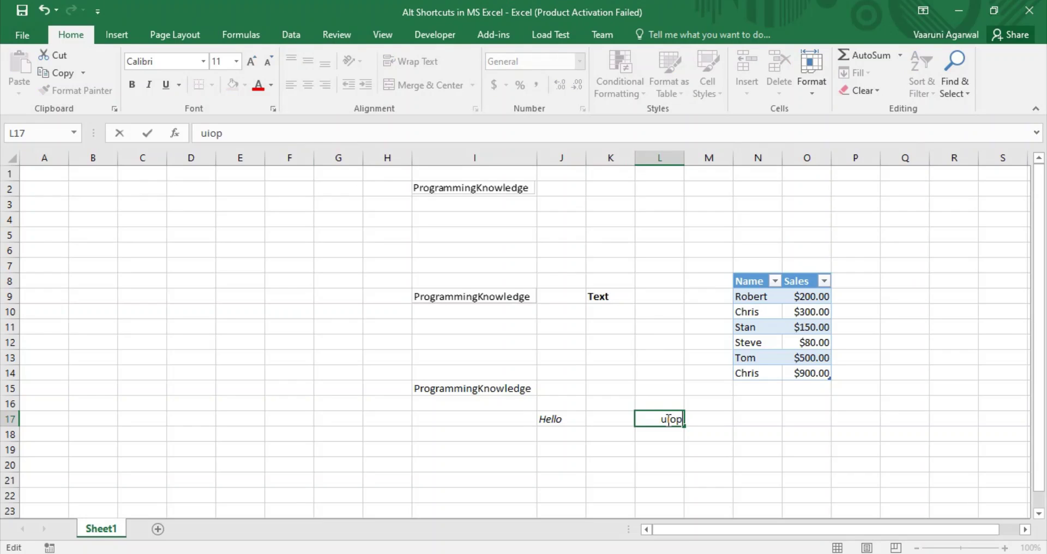
pyautogui.click(712, 438)
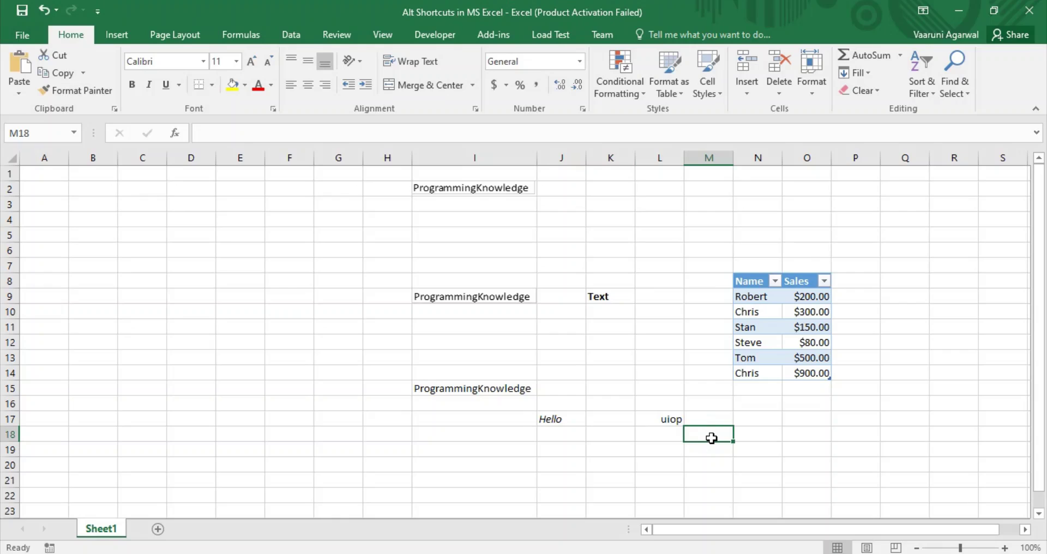
# Open the Insert tab with Alt, N, then escape and switch to the Data tab with A.
pyautogui.press('alt')
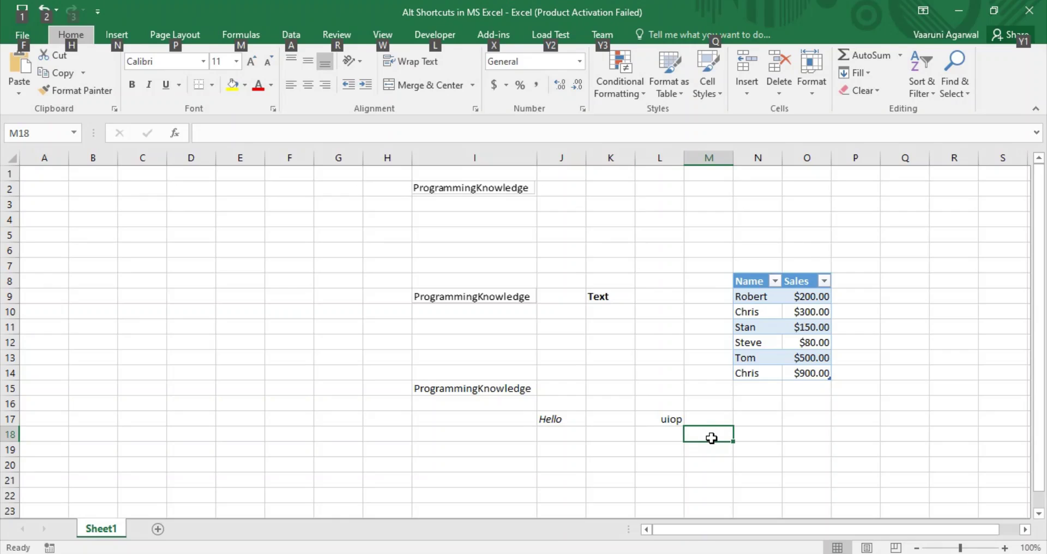
pyautogui.press('n')
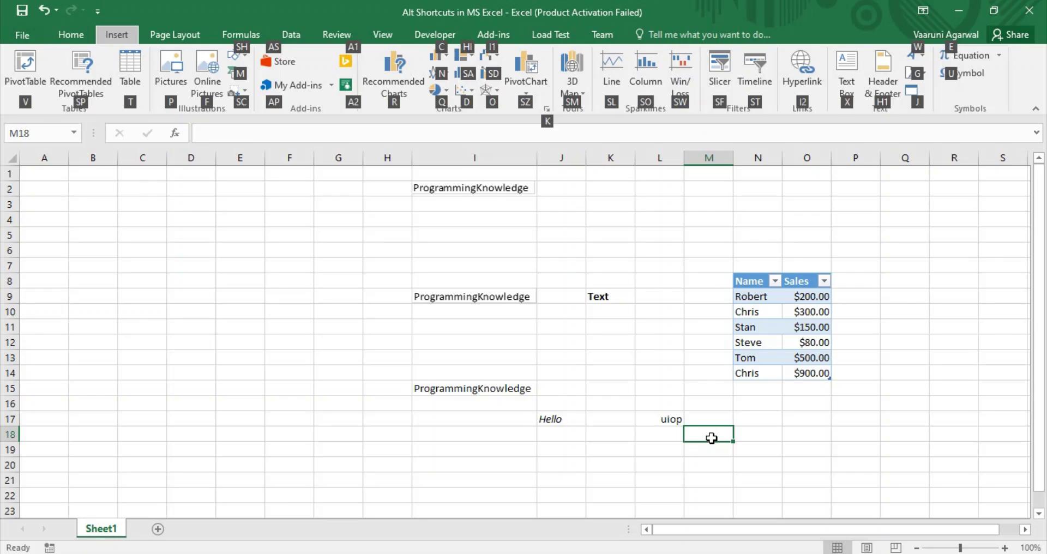
pyautogui.press('Escape')
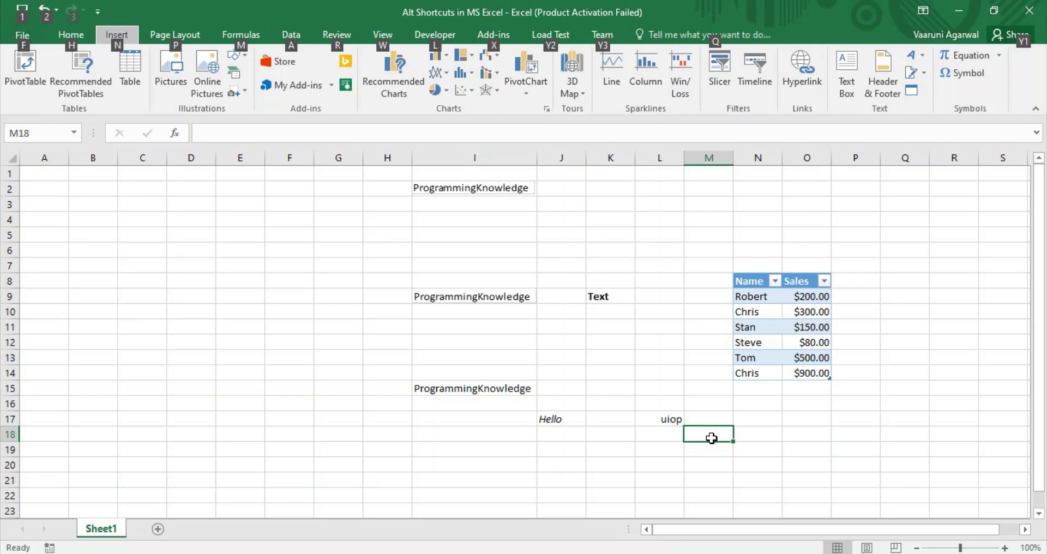
pyautogui.press('a')
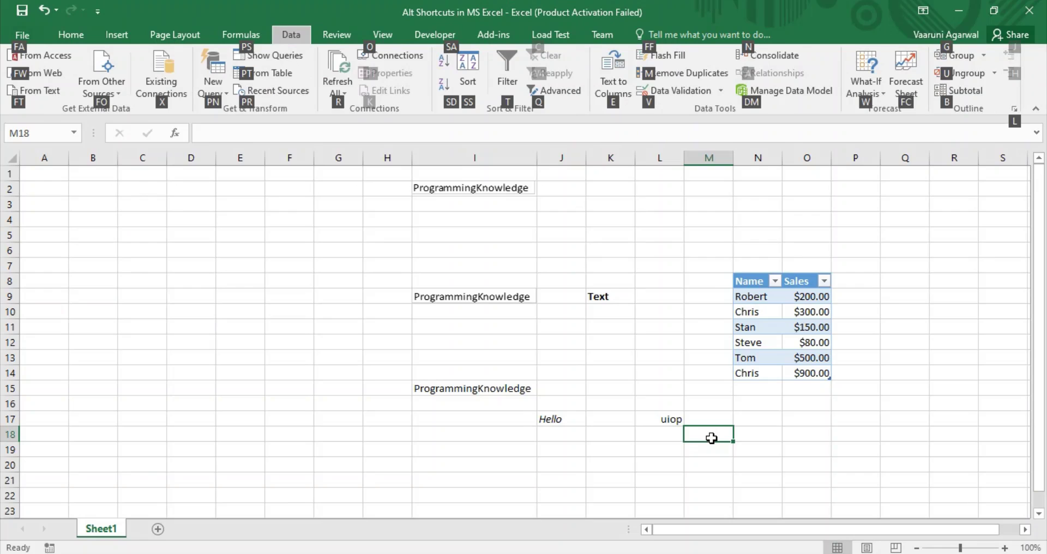
# Switch the ribbon to the Review tab via key tips, then select cells O17 and N14.
pyautogui.press('Escape')
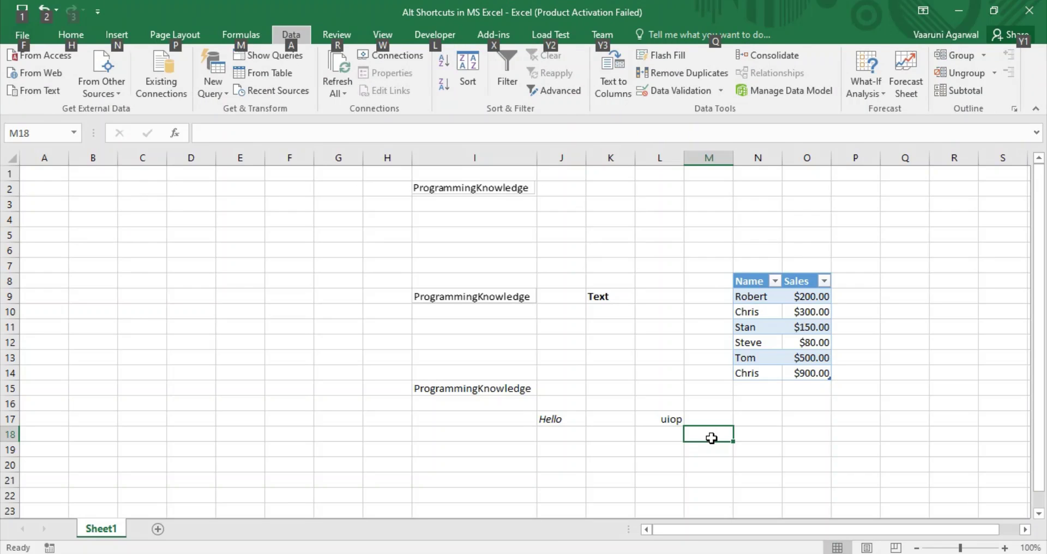
pyautogui.press('r')
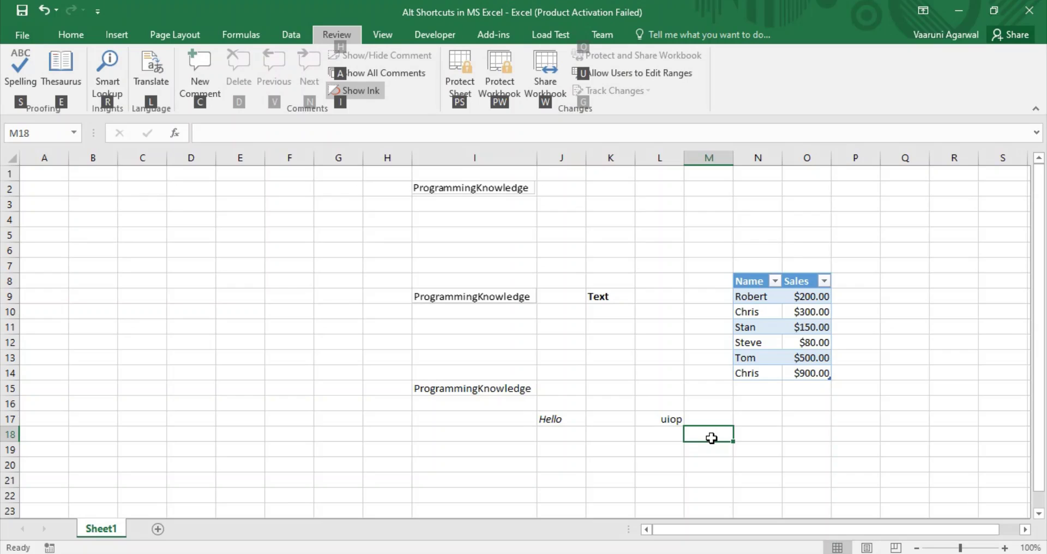
pyautogui.click(807, 419)
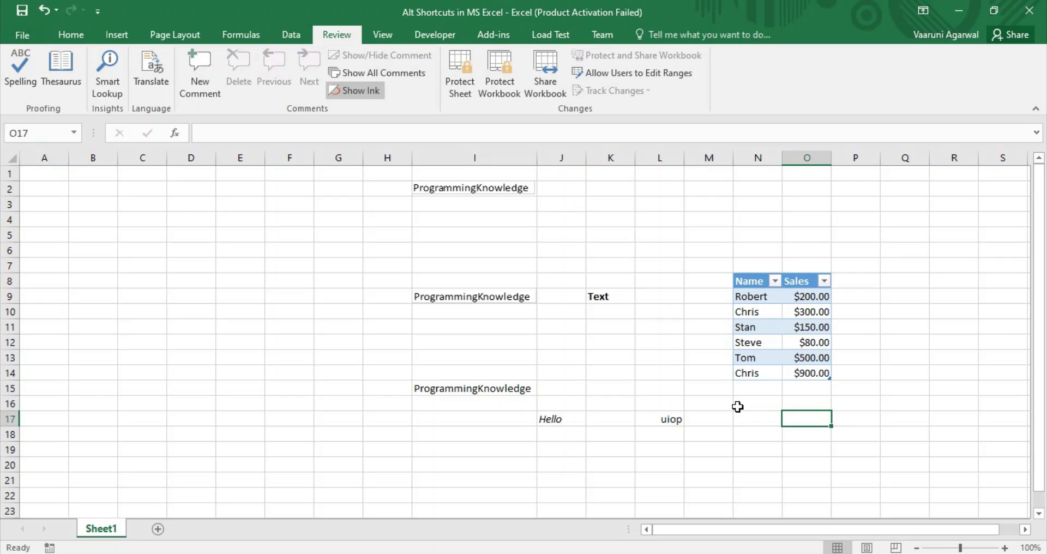
pyautogui.click(757, 374)
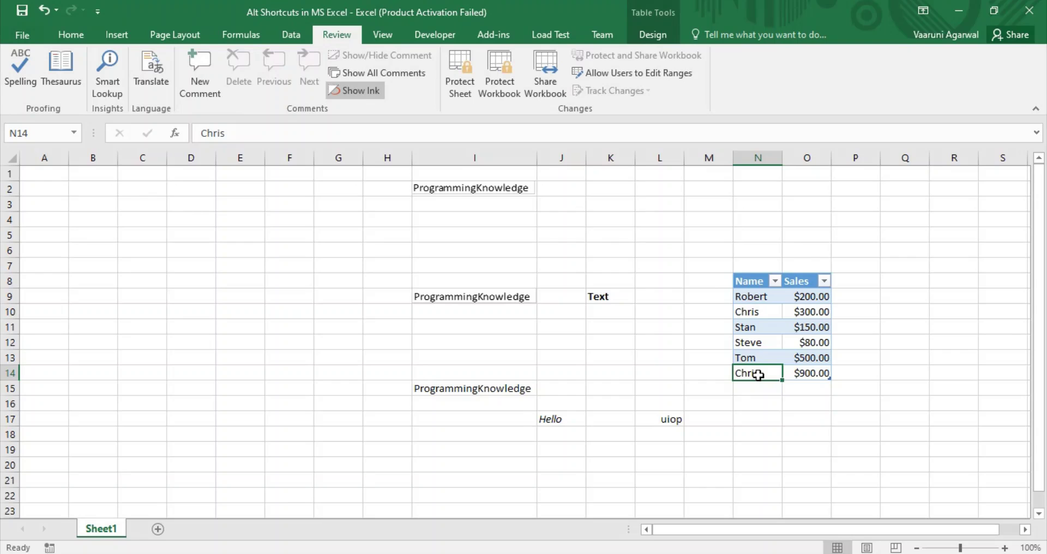
# Show the Data tab with Alt+A, clear the key tips, and press Alt+D for the legacy sequence.
pyautogui.hotkey('alt', 'a')
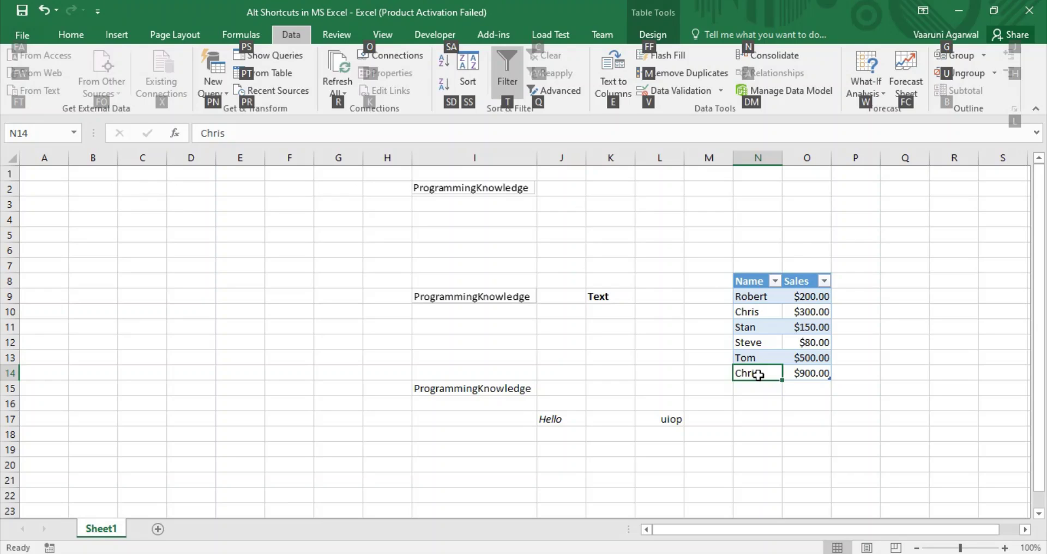
pyautogui.press('Escape')
pyautogui.press('Escape')
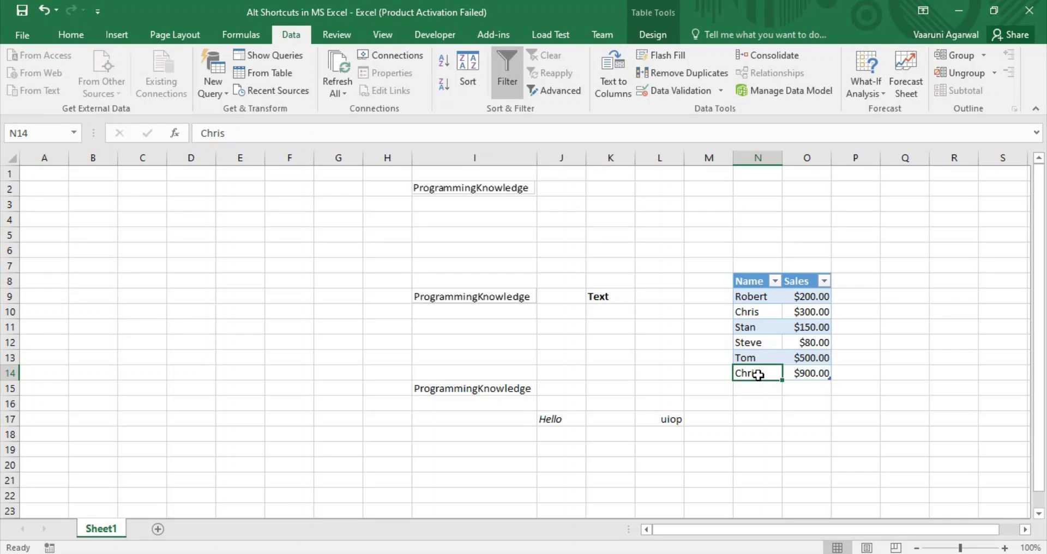
pyautogui.hotkey('alt', 'd')
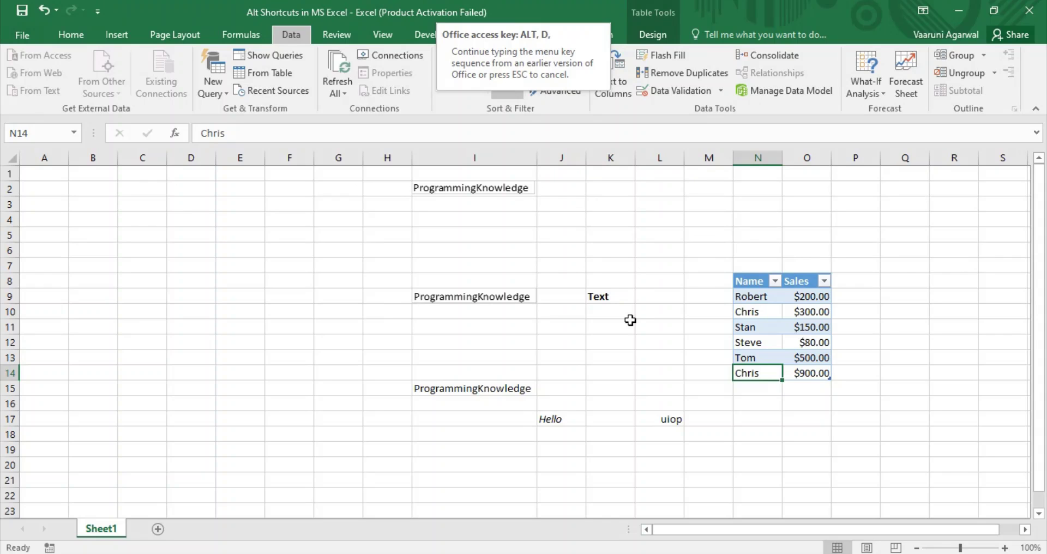
# Open the Data Form and add a new record named 'Tom'.
pyautogui.press('o')
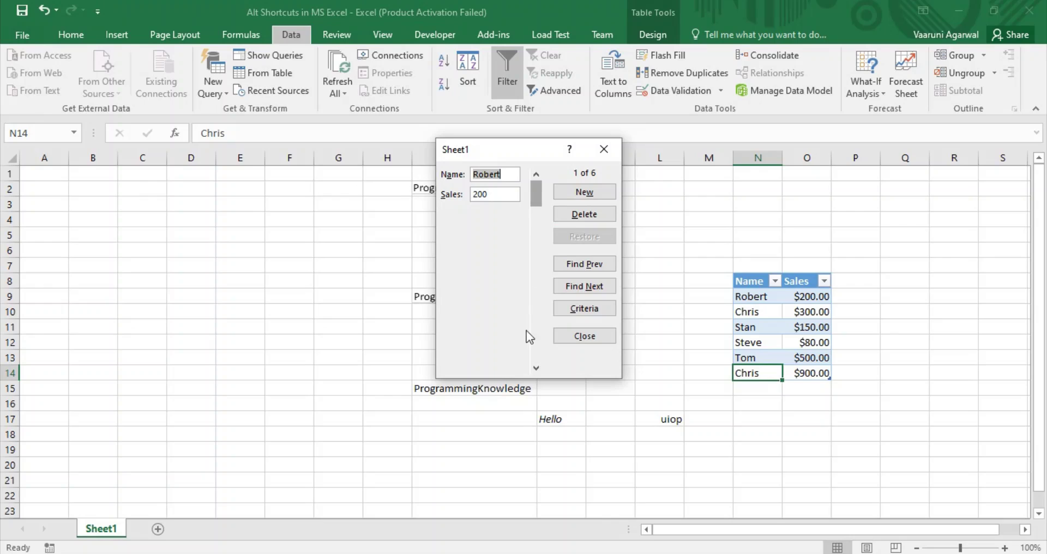
pyautogui.click(536, 369)
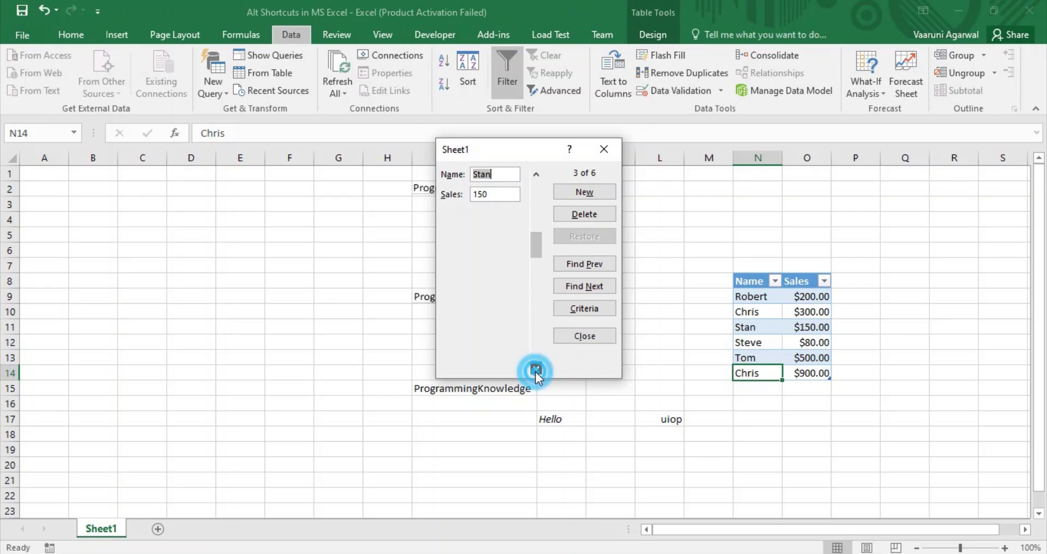
pyautogui.click(584, 192)
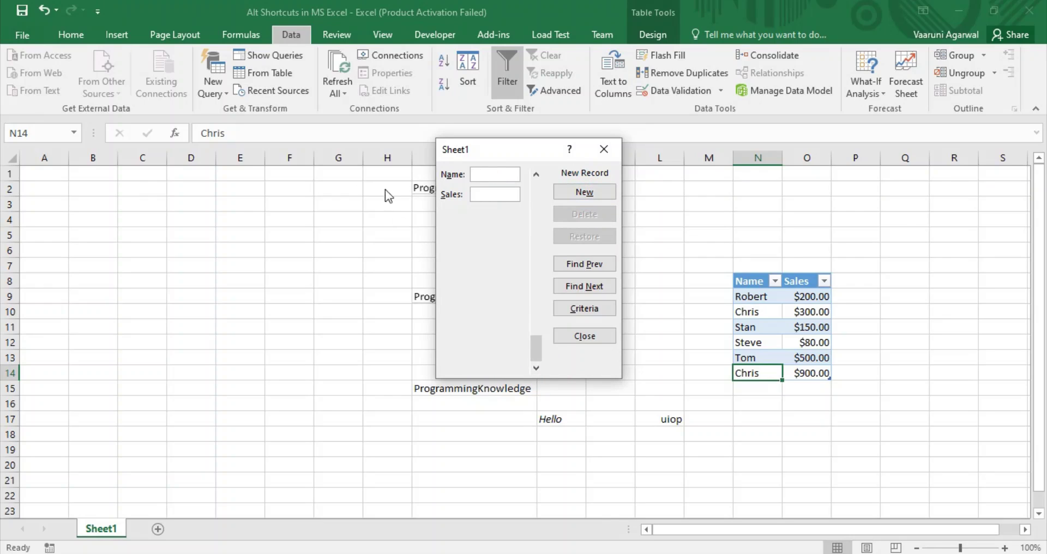
pyautogui.write('Tom')
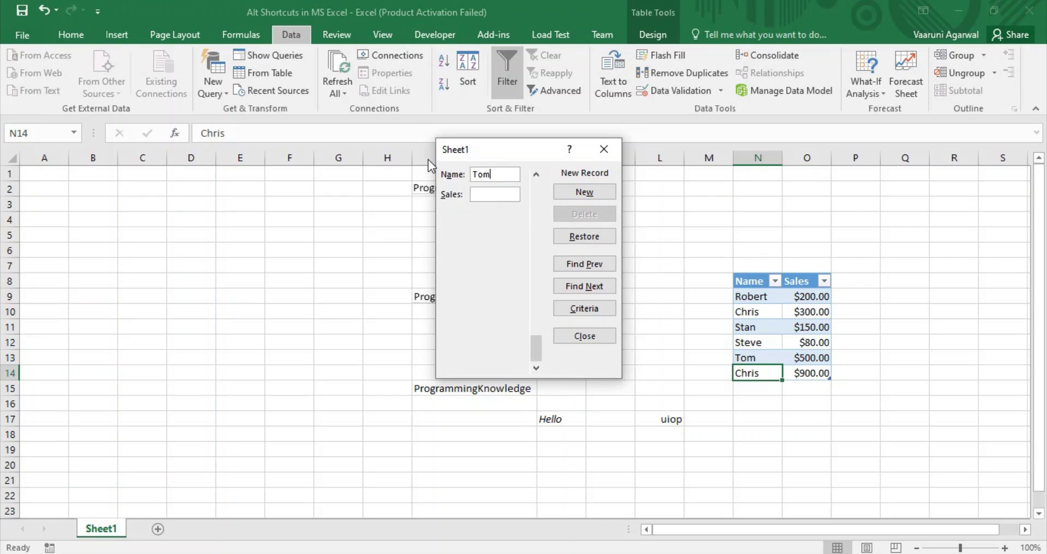
pyautogui.press('Return')
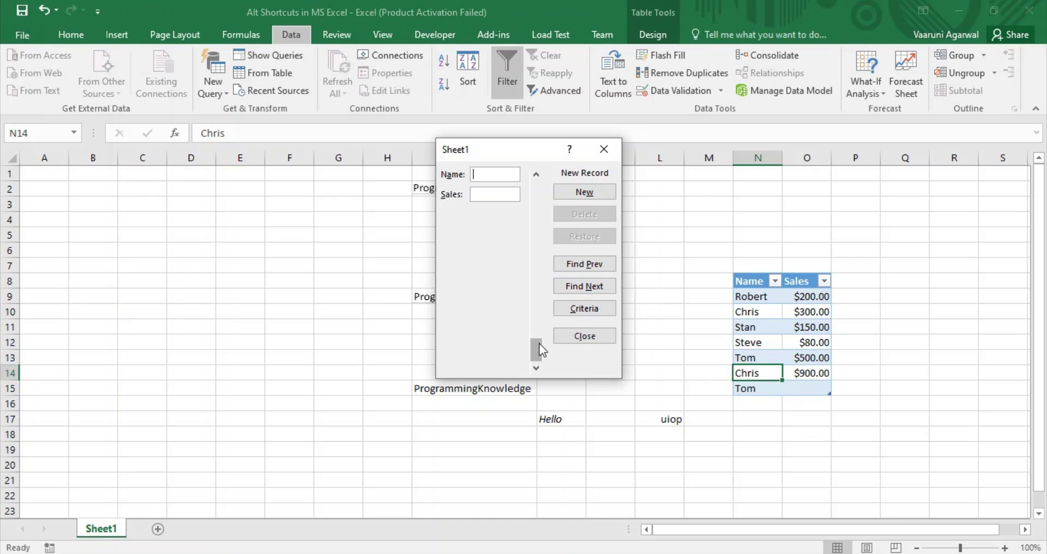
# Return to the new seventh record and enter 800 as its Sales value.
pyautogui.click(594, 266)
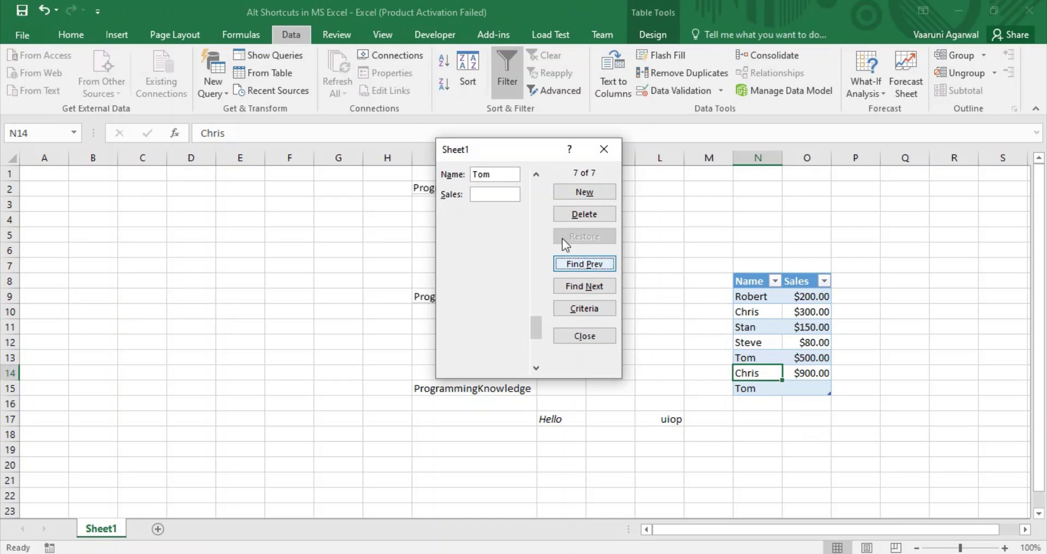
pyautogui.click(489, 195)
pyautogui.write('800')
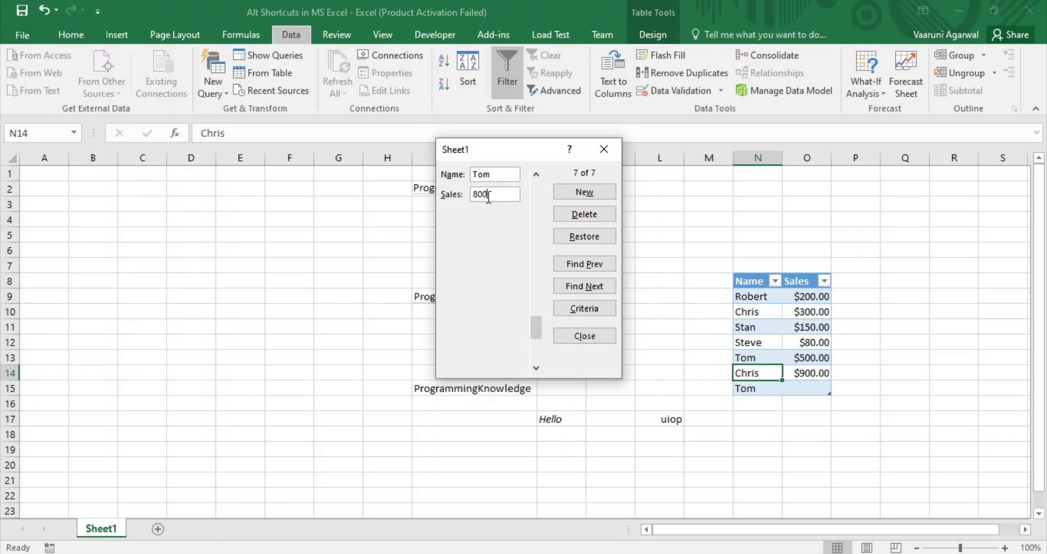
pyautogui.press('Return')
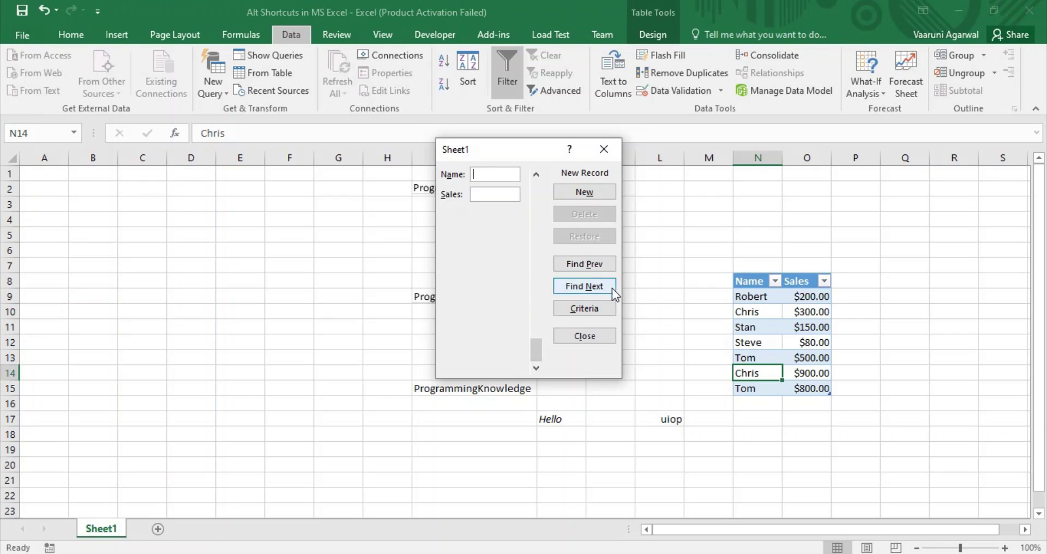
# Navigate the data form's records to record 5 of 7, the $500.00 sale.
pyautogui.click(601, 271)
pyautogui.click(602, 271)
pyautogui.click(601, 271)
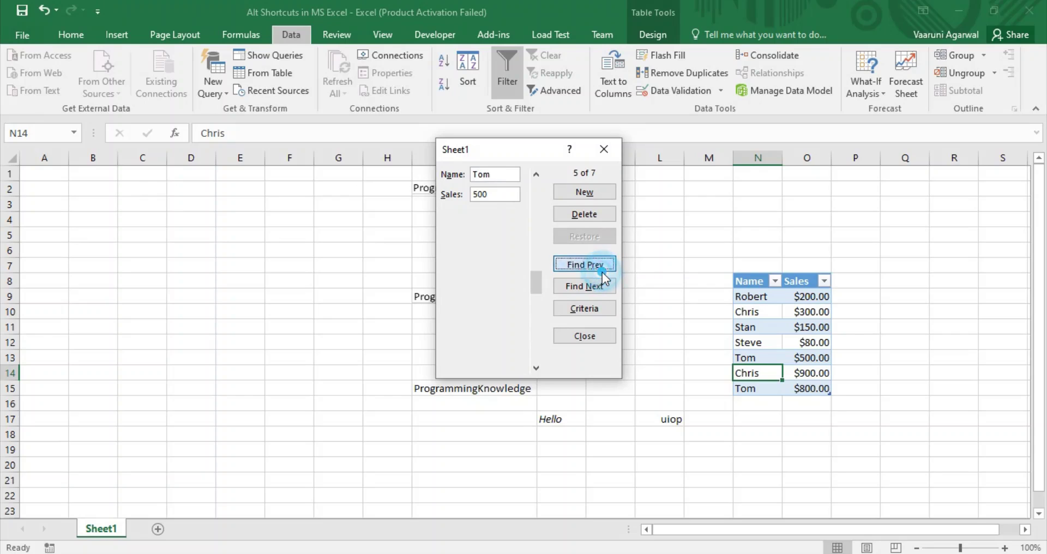
pyautogui.click(602, 271)
pyautogui.click(598, 287)
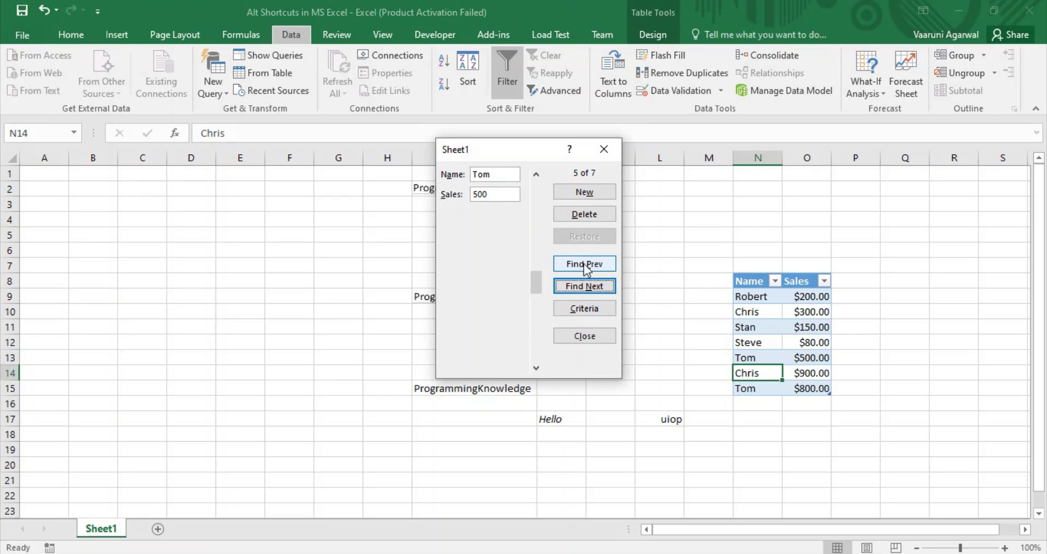
pyautogui.click(584, 265)
pyautogui.click(584, 285)
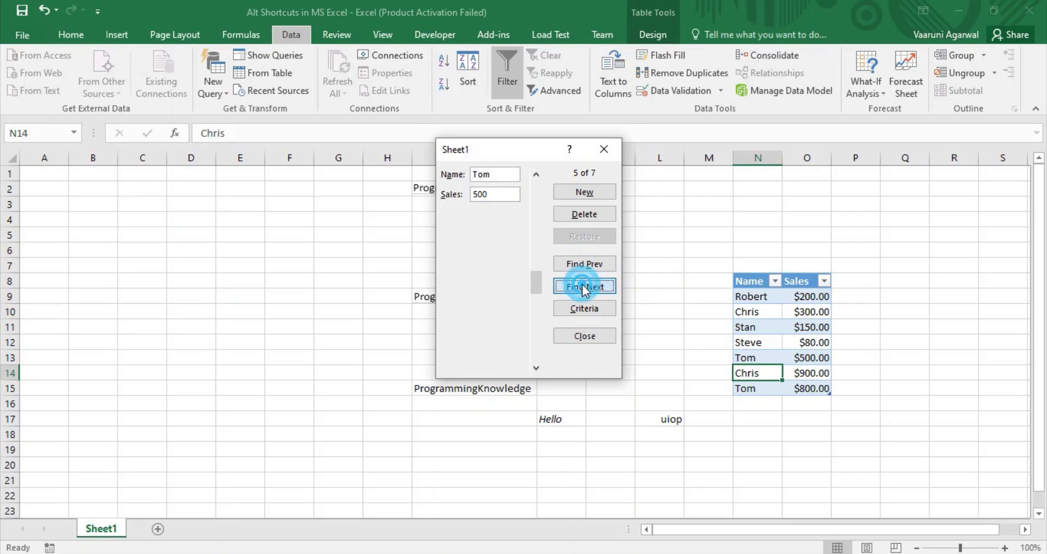
# Delete the $500.00 record, confirm the deletion, and close the data form.
pyautogui.click(594, 214)
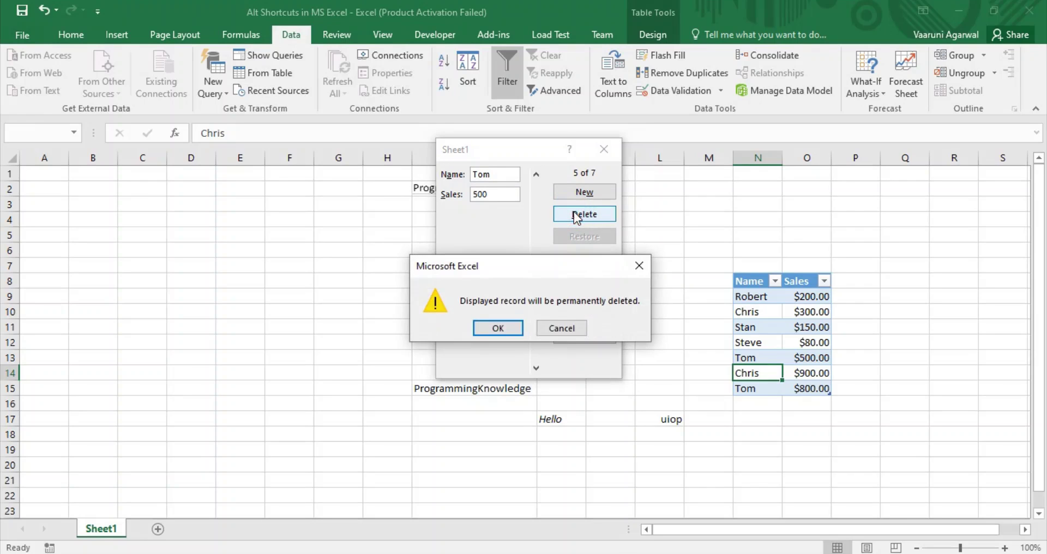
pyautogui.click(507, 327)
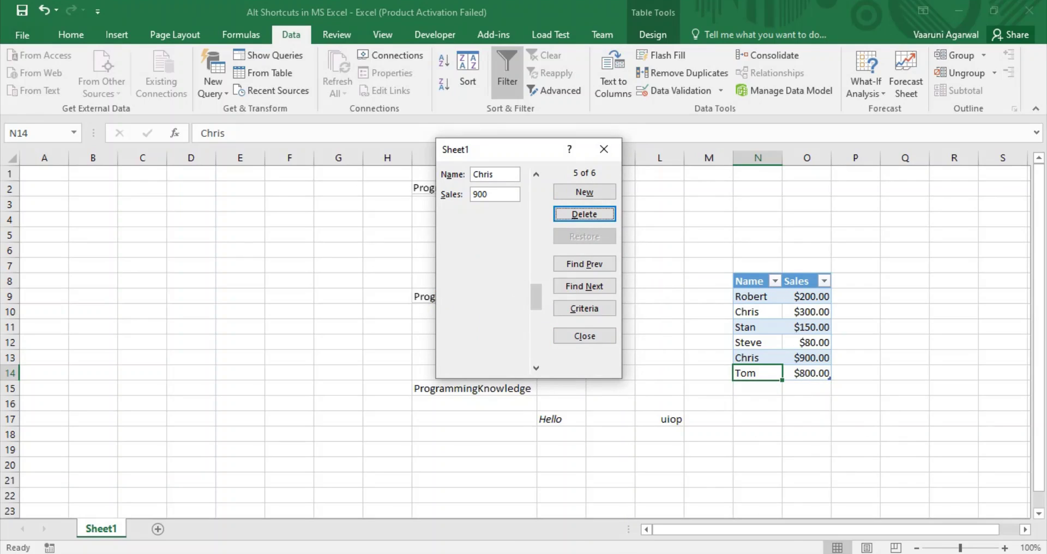
pyautogui.click(602, 149)
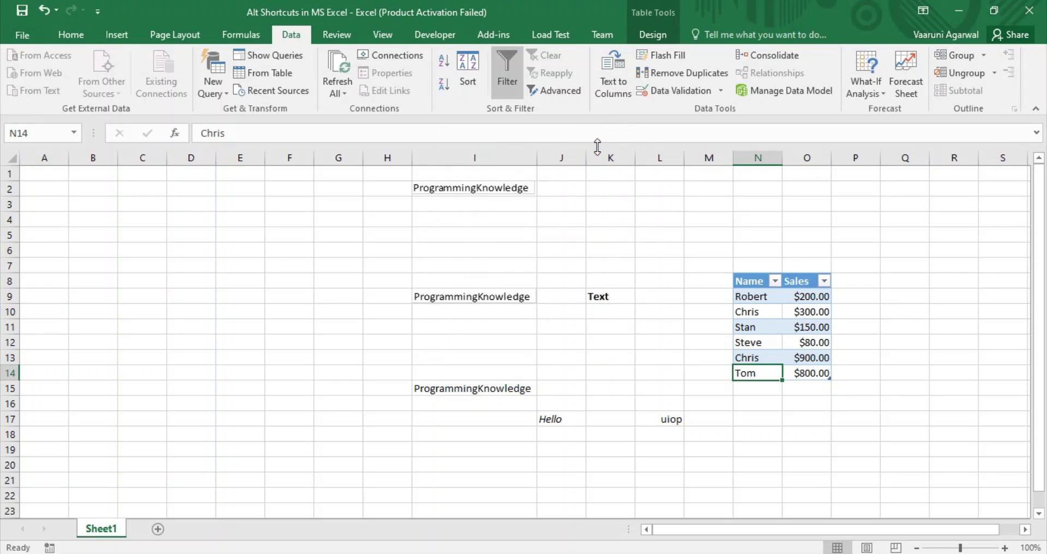